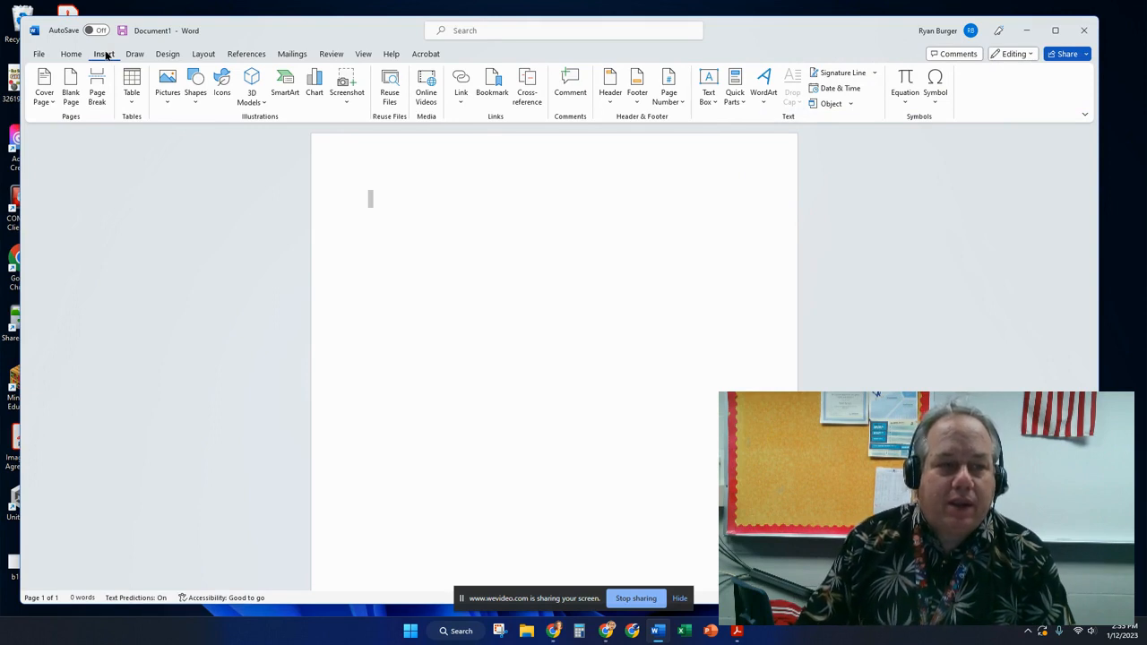
Insert a Picture Organization Chart from the SmartArt Hierarchy layouts.
click(287, 92)
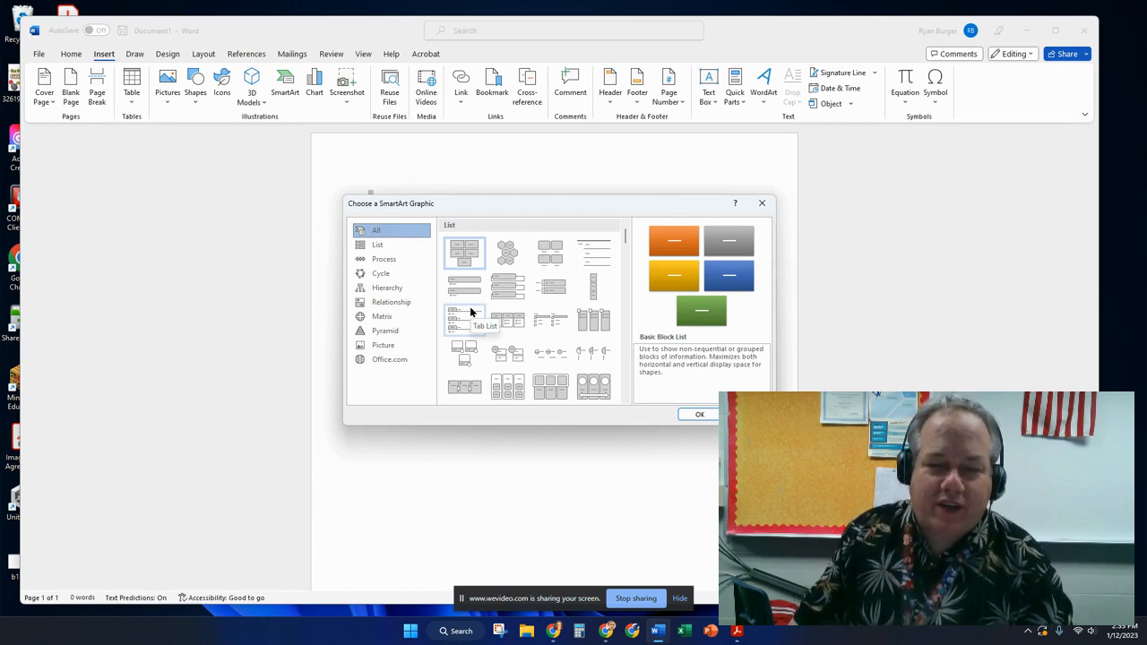
click(381, 273)
click(387, 287)
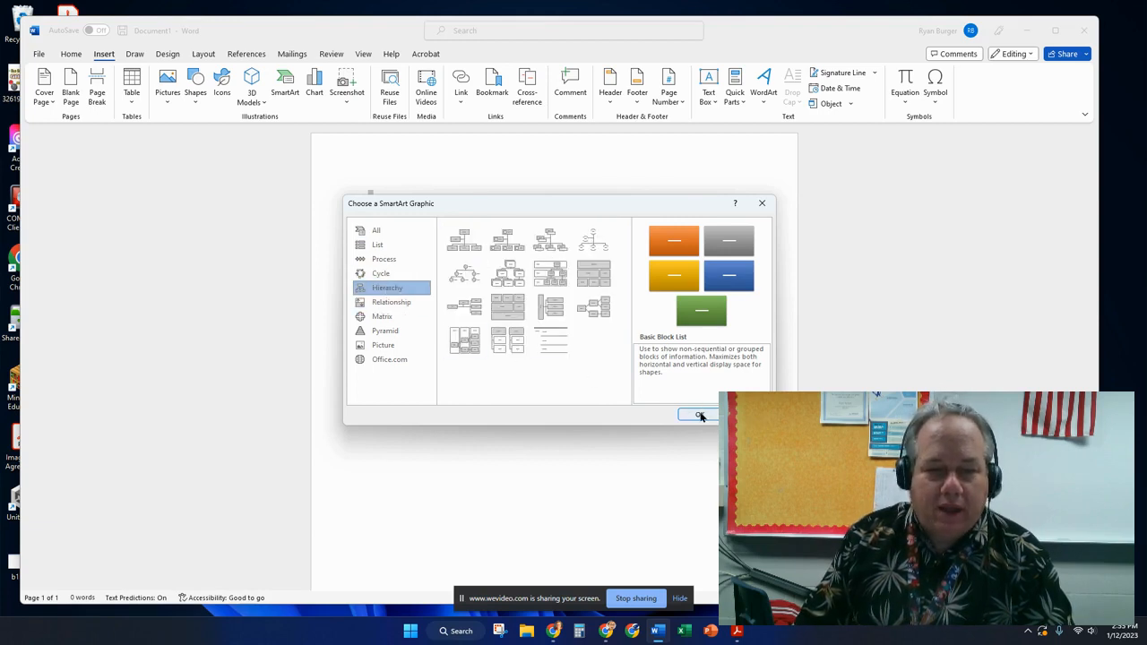
click(507, 240)
click(700, 414)
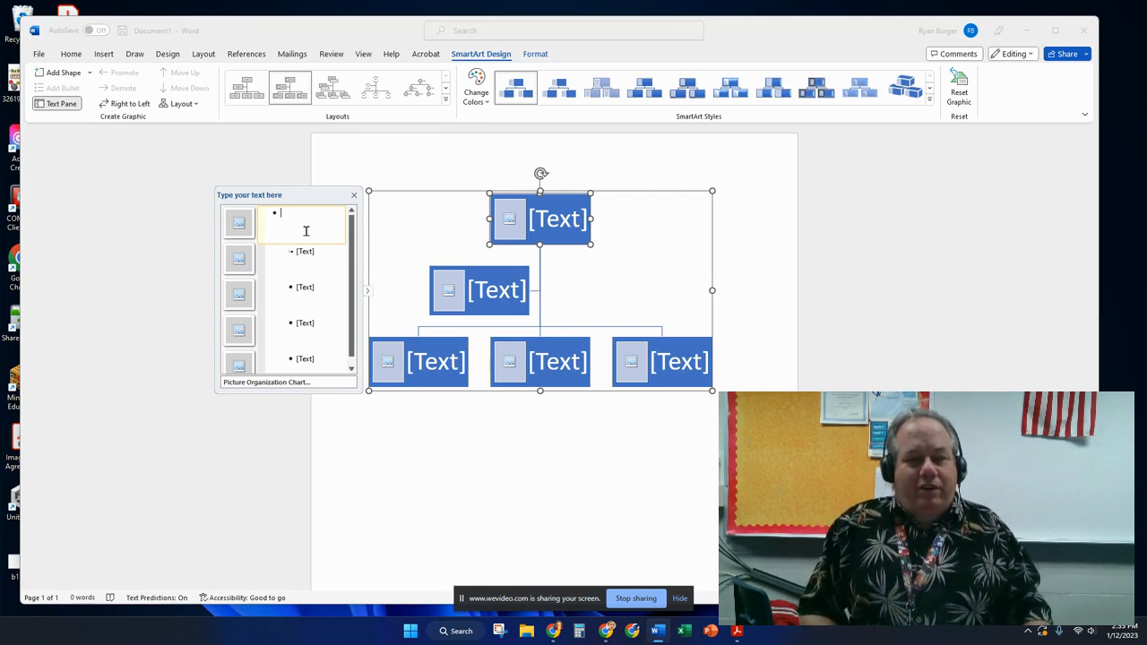
Type 'President of the USA' in the top box and 'Vice President of USA' in the next.
text(Prs)
key(BackSpace)
text(esident of the USA)
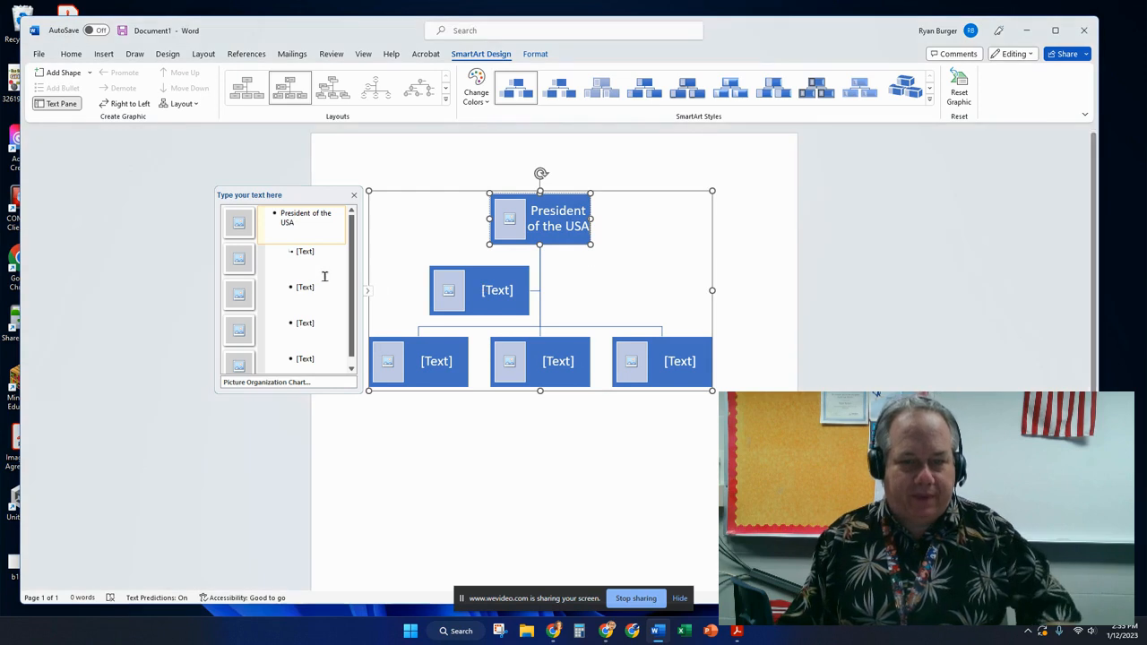
click(310, 254)
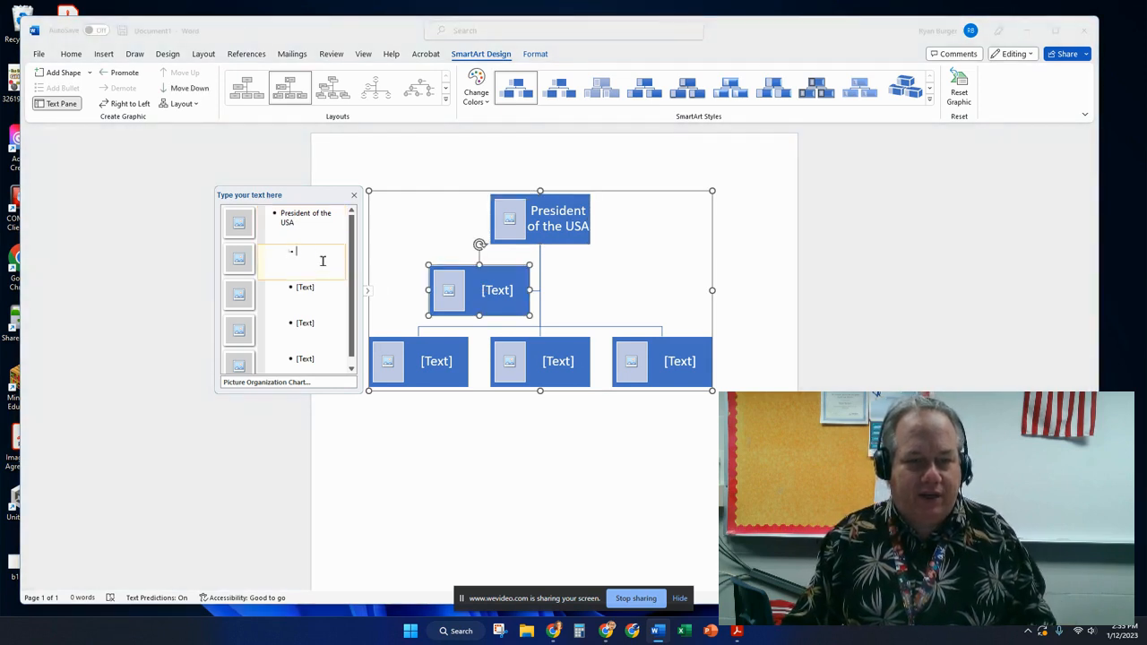
text(Vice Presid)
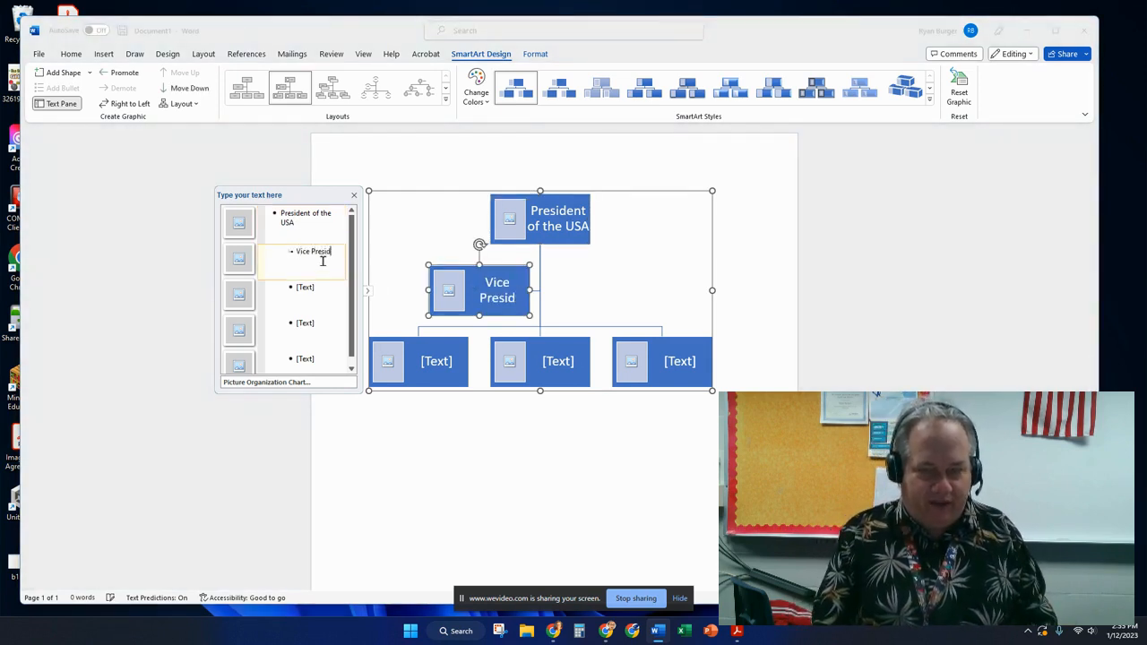
text(ent of USA)
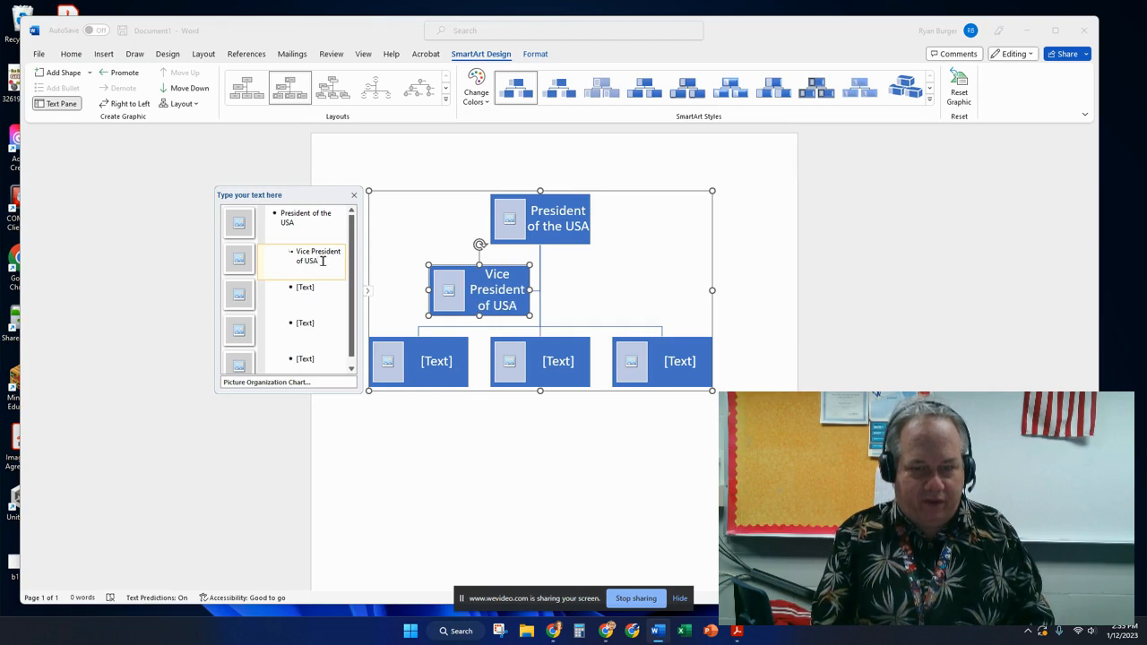
click(430, 361)
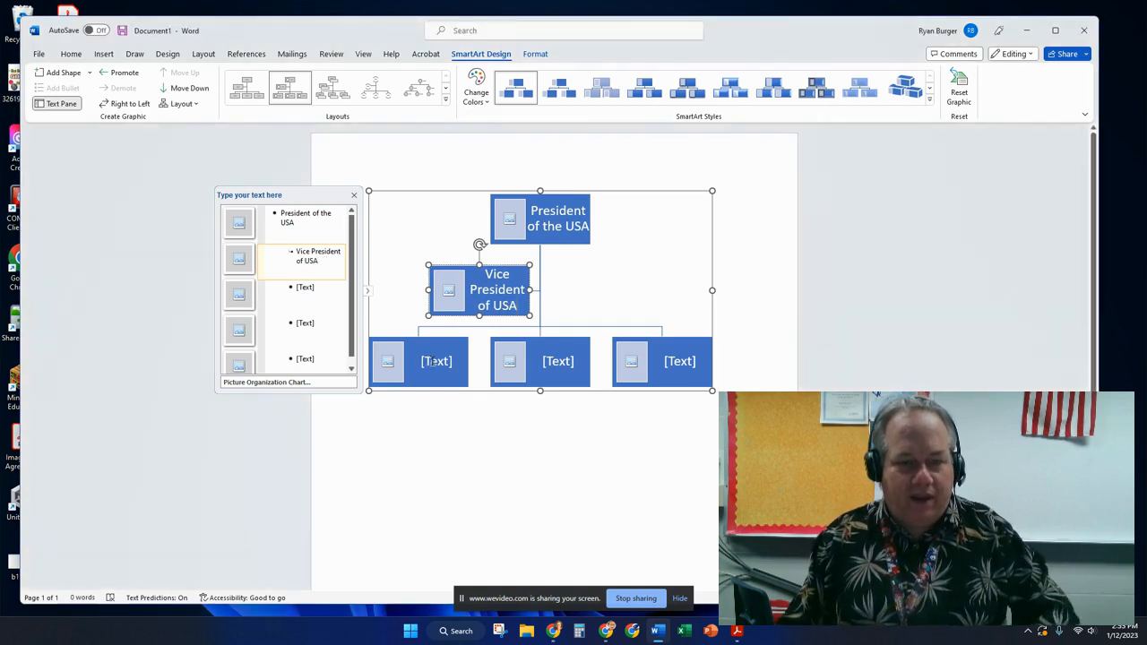
click(430, 361)
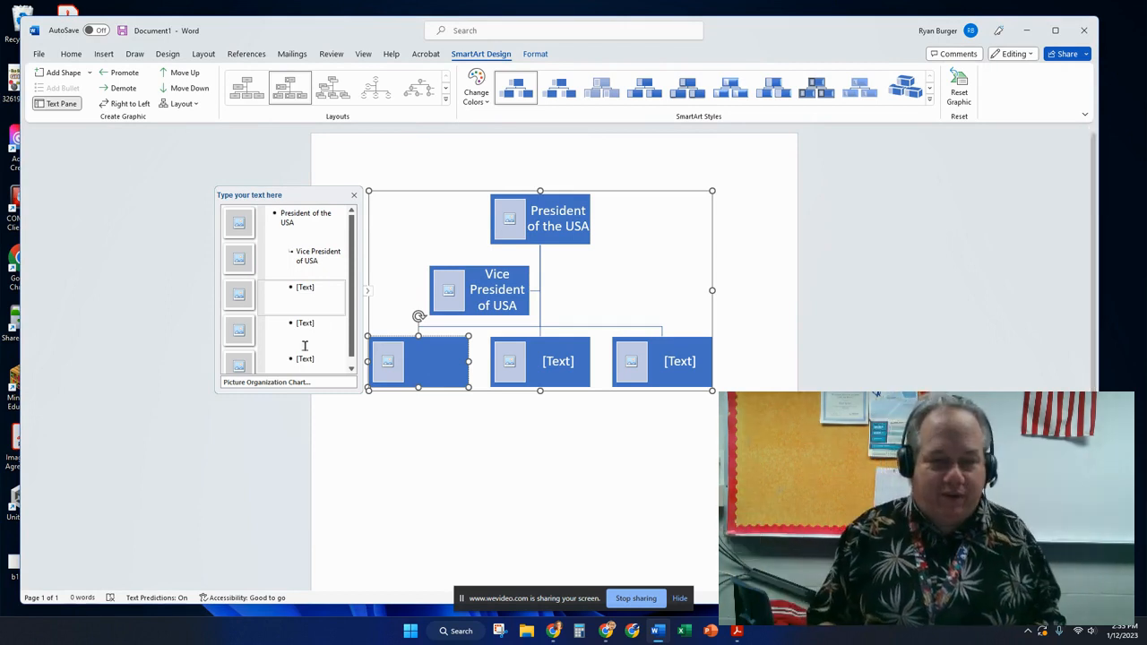
Label the lower-left org chart box 'Secretary fo State'.
click(323, 293)
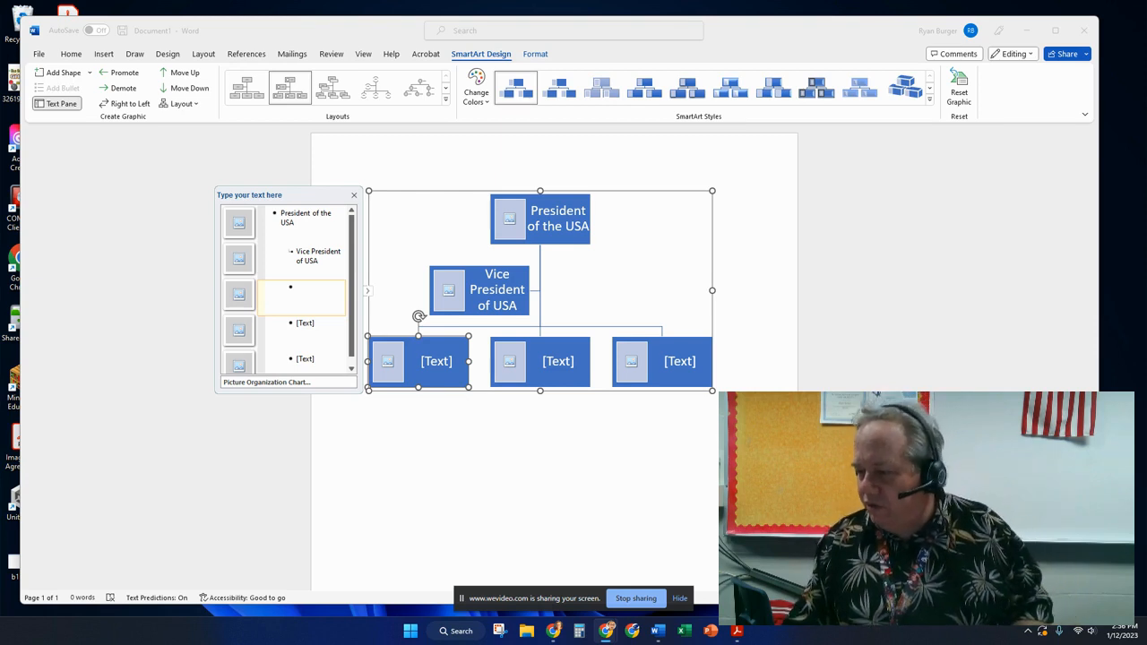
click(436, 360)
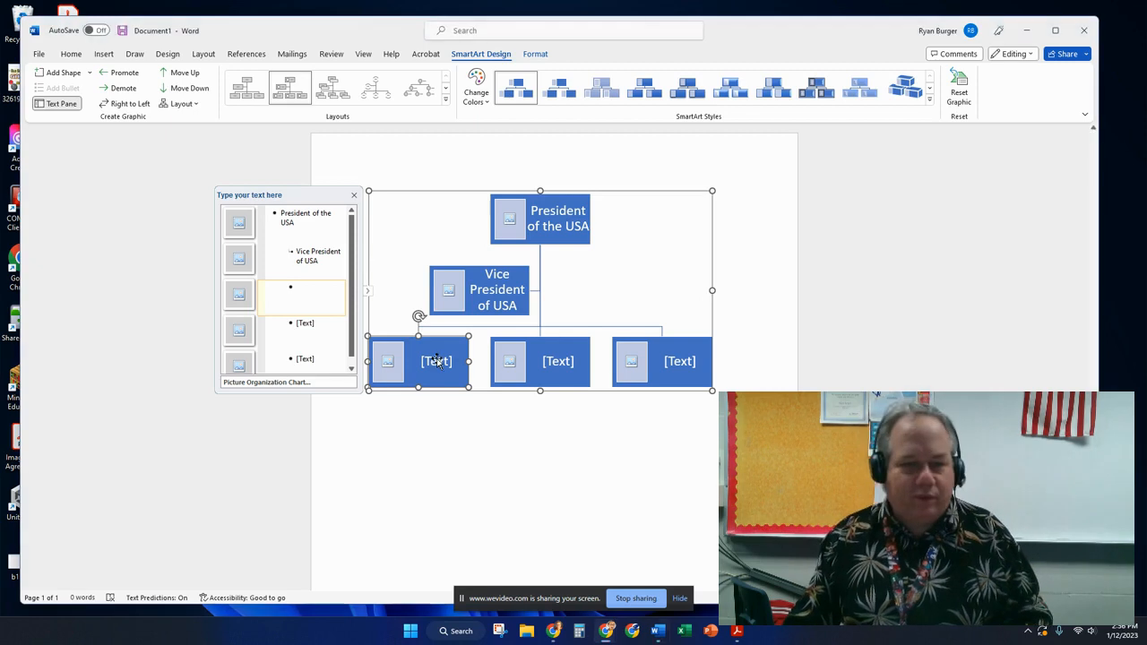
click(437, 360)
text(Secretya)
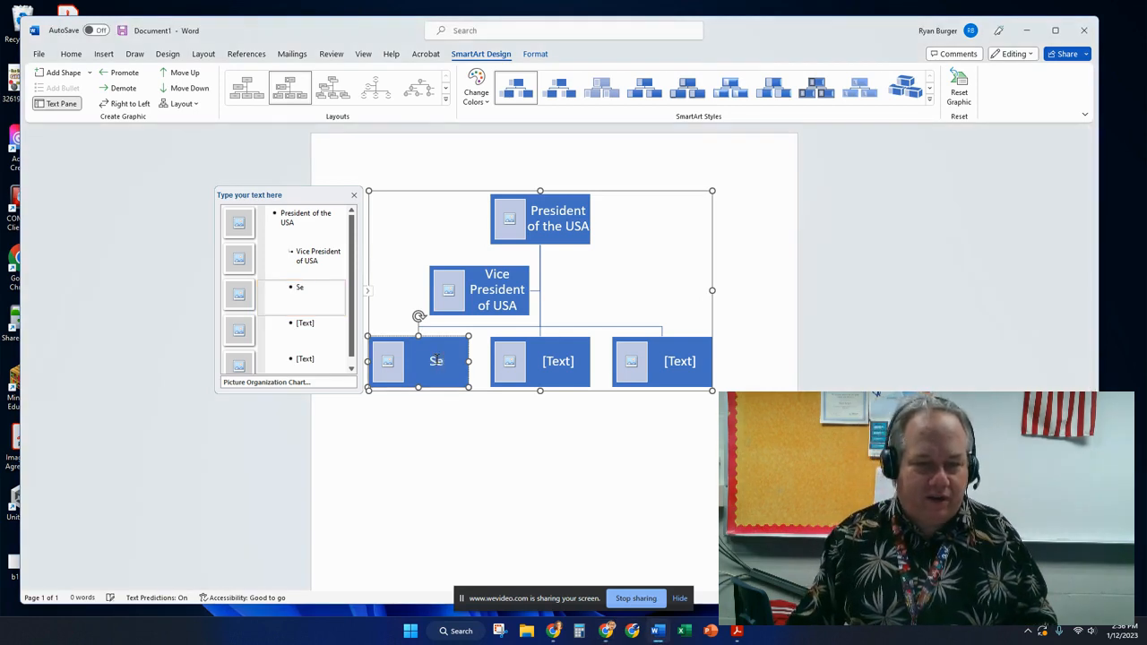
key(BackSpace)
key(BackSpace)
text(ary fo State)
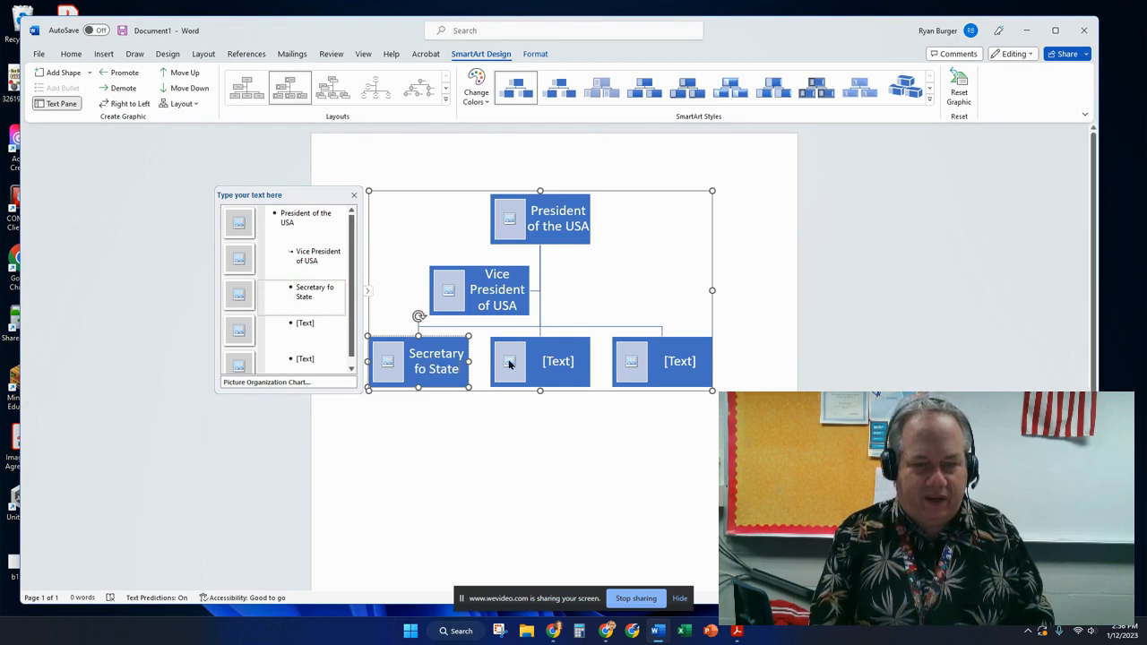
Label the middle and right bottom boxes 'Secretary of Treasury' and 'Secretary of Defence'.
click(559, 363)
text(Secretar)
text(y of T)
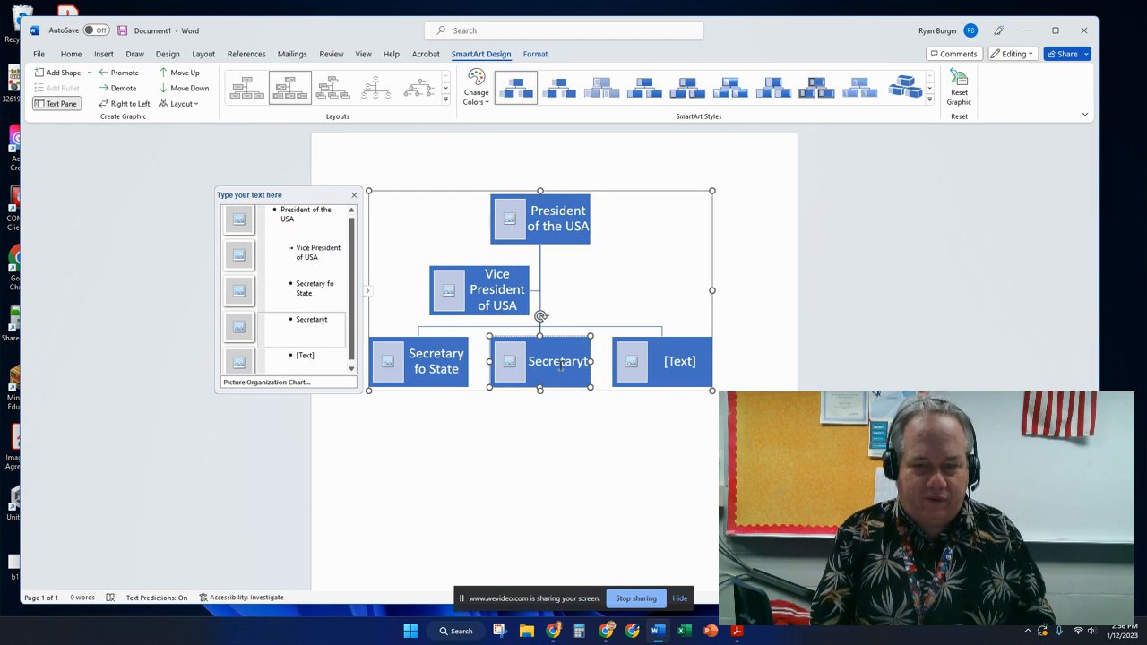
text(reas)
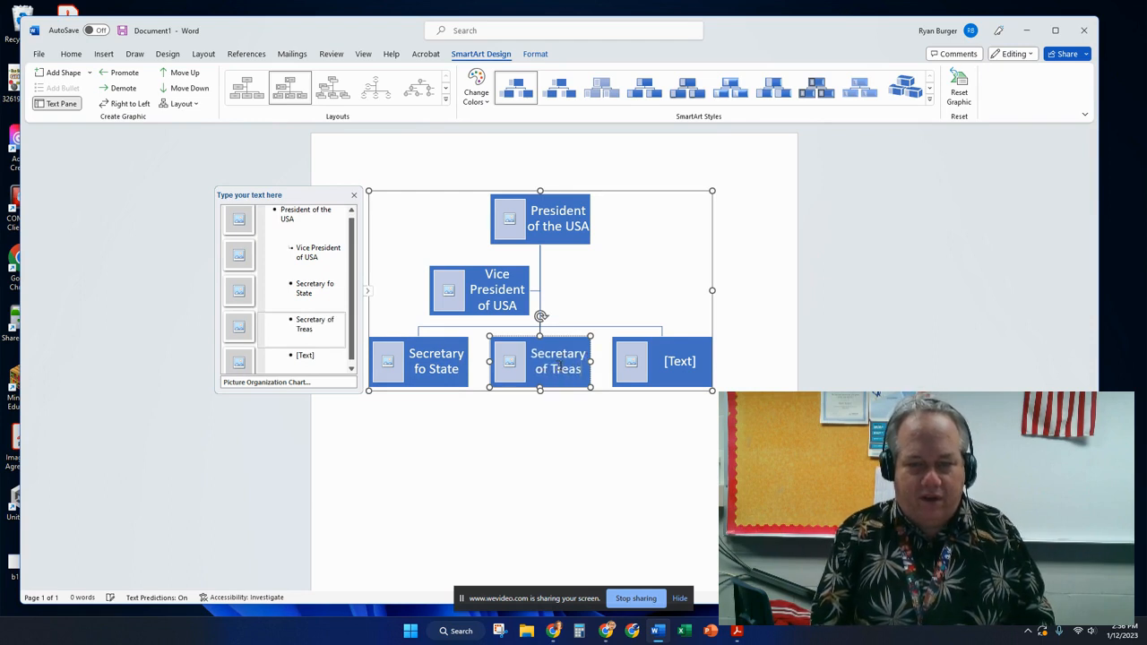
text(ury)
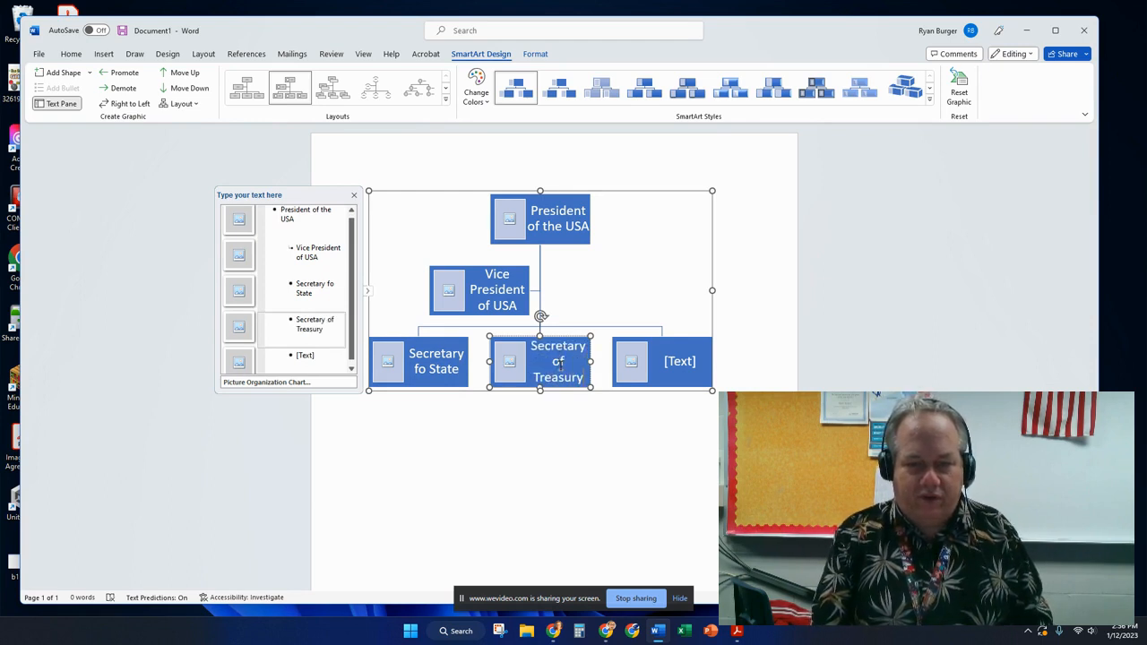
click(679, 367)
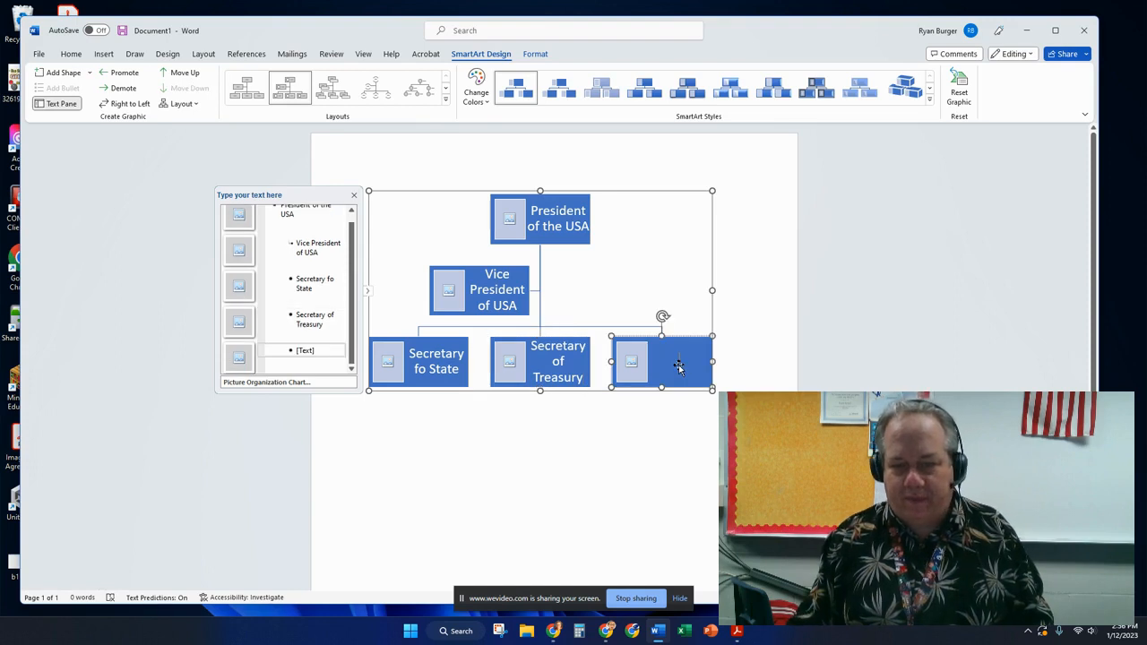
text(Sec)
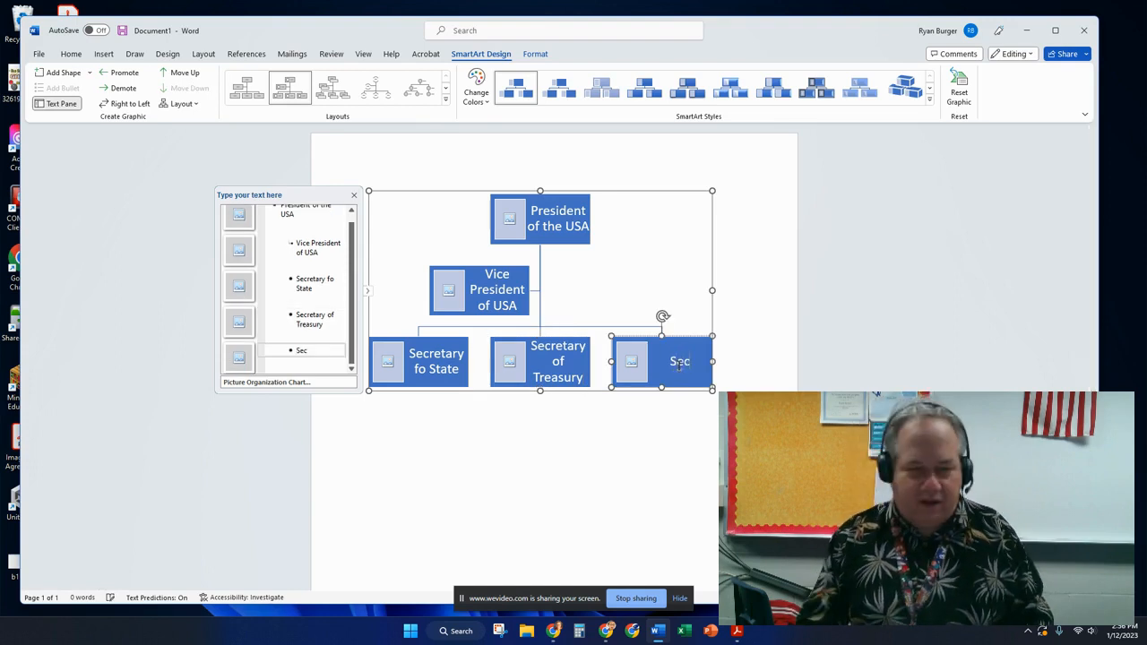
text(retary)
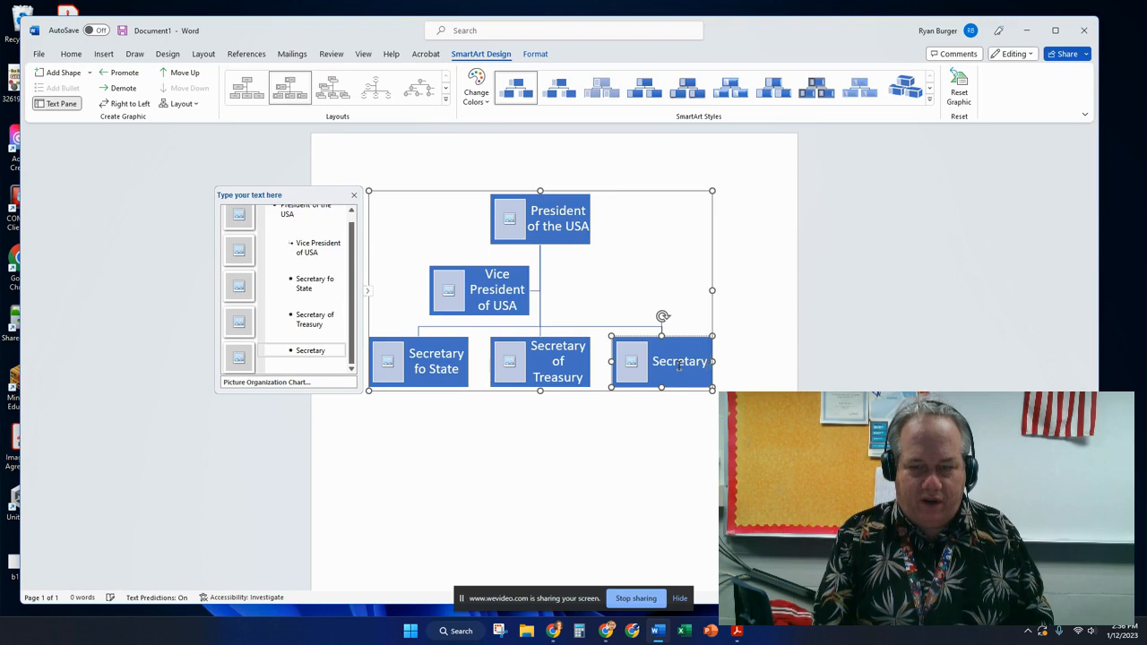
text( fo Defence)
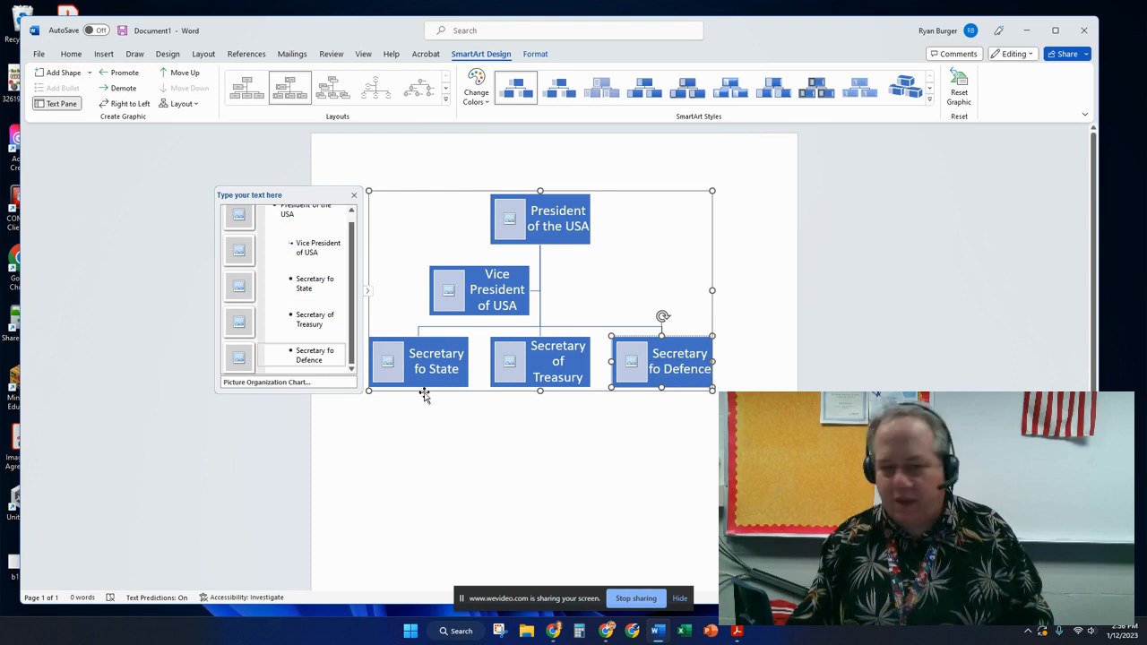
key(Return)
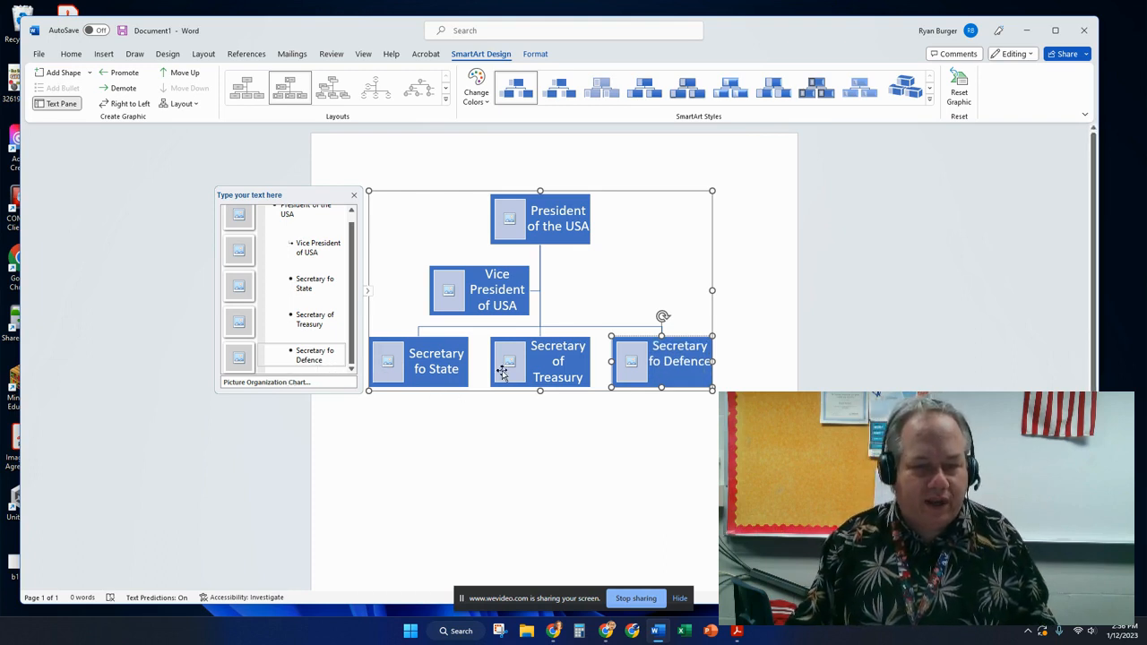
key(BackSpace)
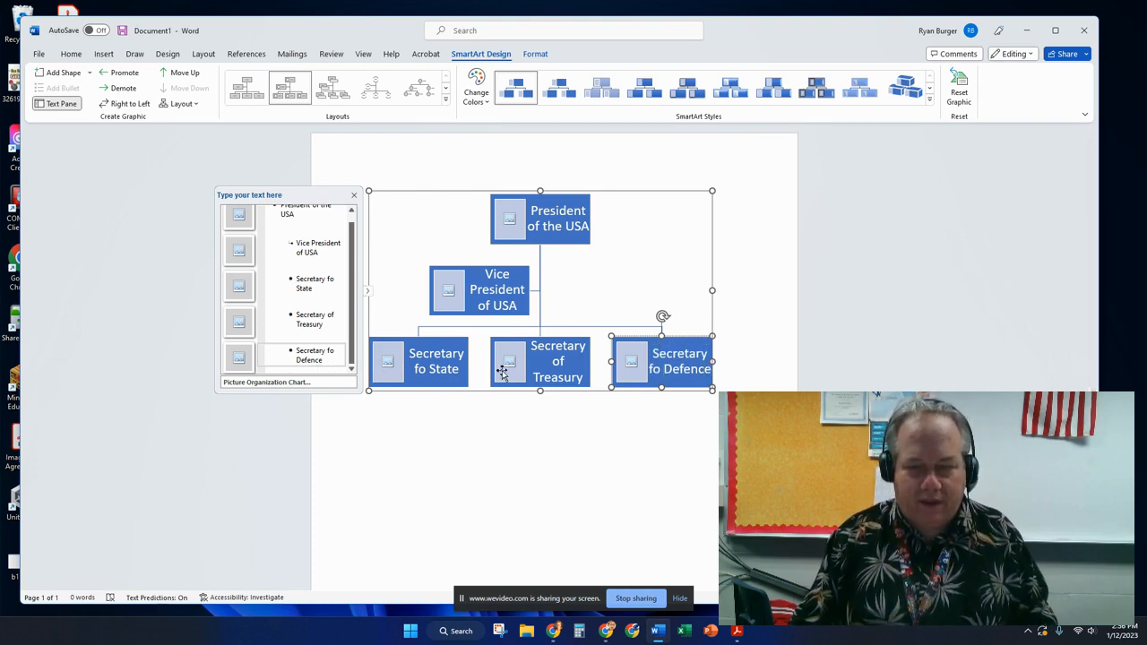
key(BackSpace)
key(BackSpace)
text(of)
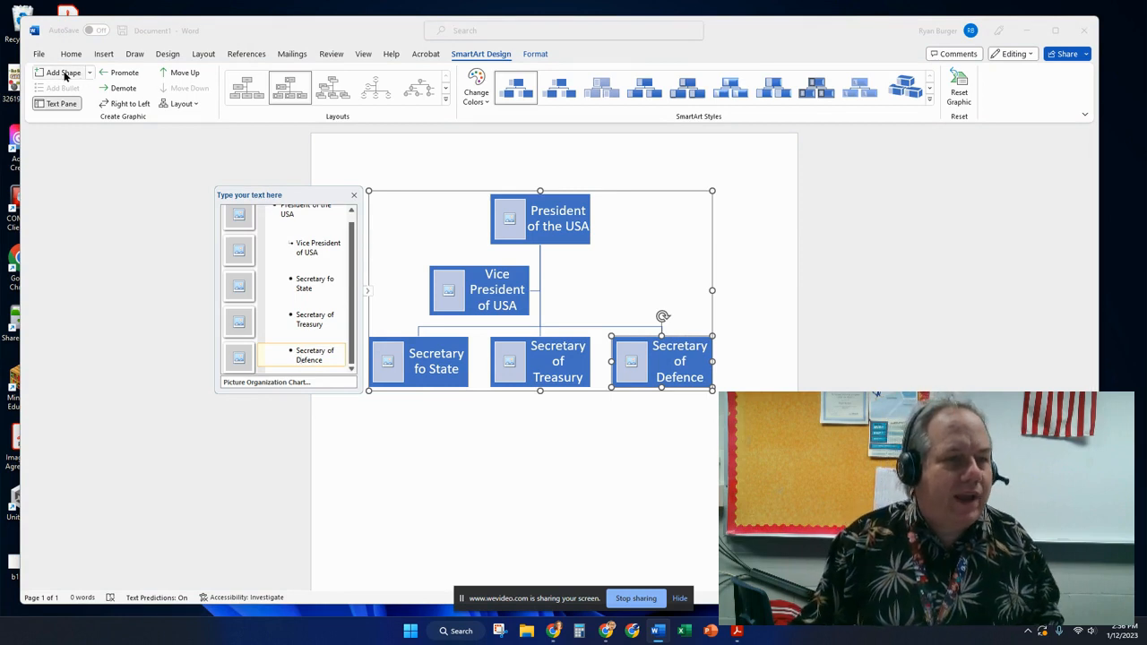
Add a new shape below Secretary of Defence and promote it to the secretaries' level.
click(64, 76)
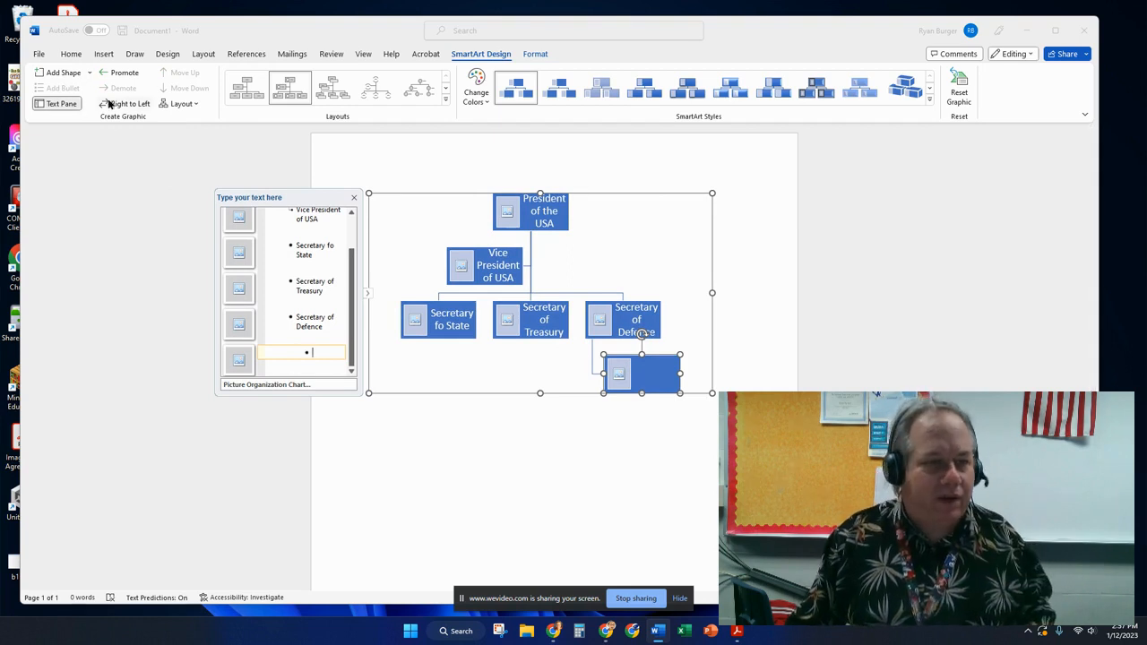
click(119, 72)
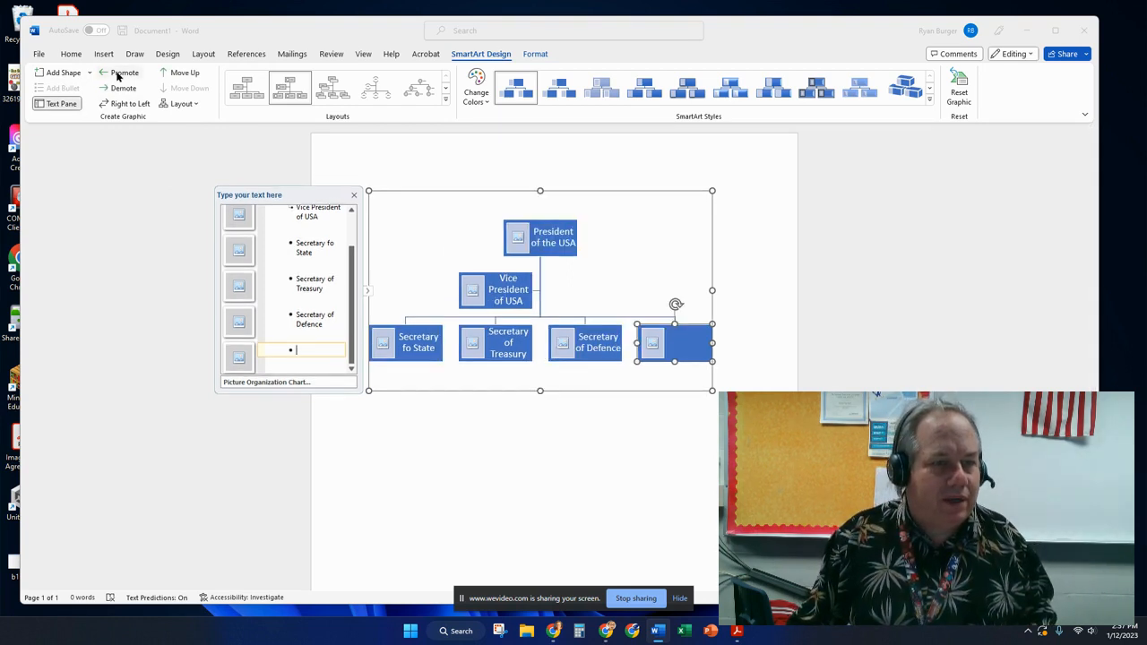
click(683, 344)
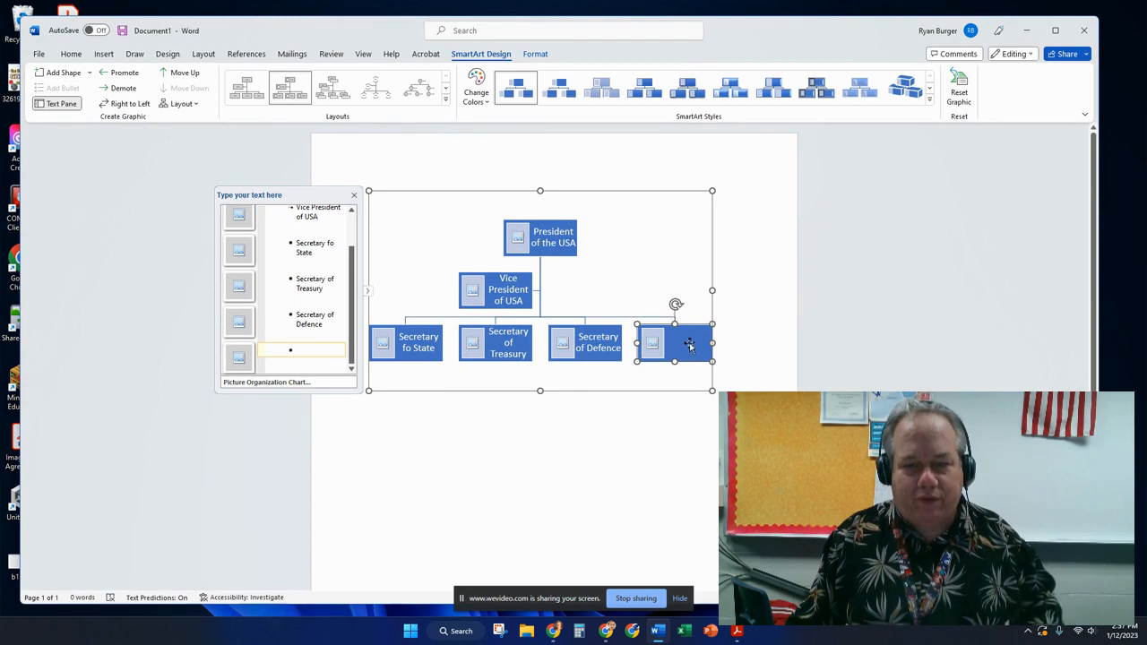
click(832, 377)
click(600, 338)
click(682, 344)
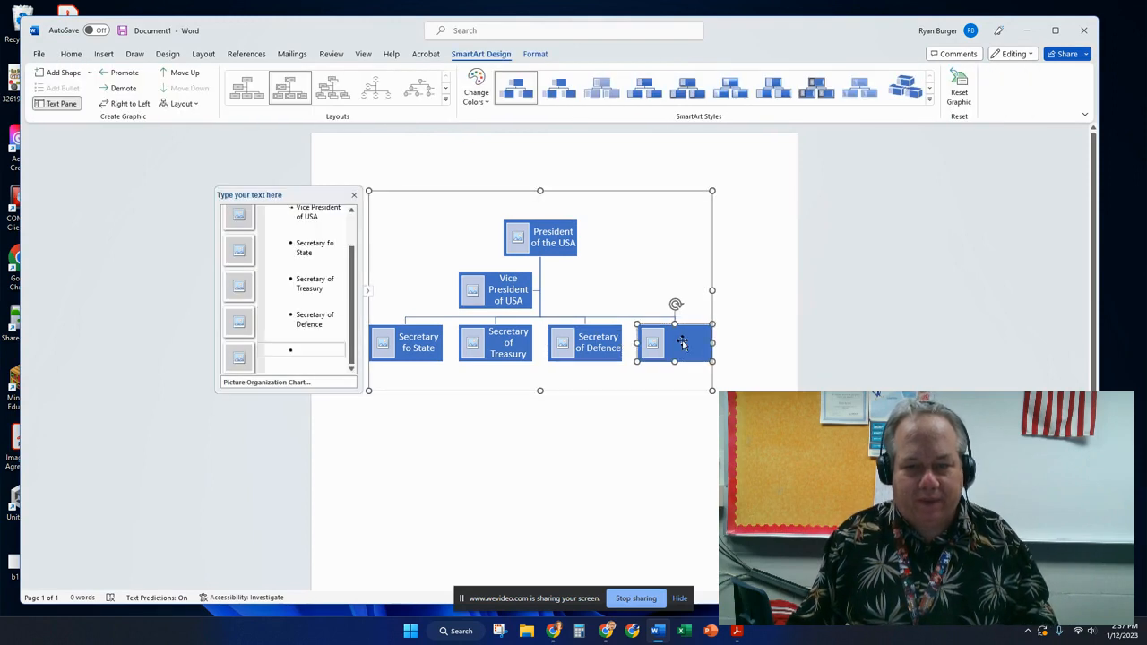
Type 'Secretary of the Interior' in the new box and add an empty shape beneath it.
click(683, 343)
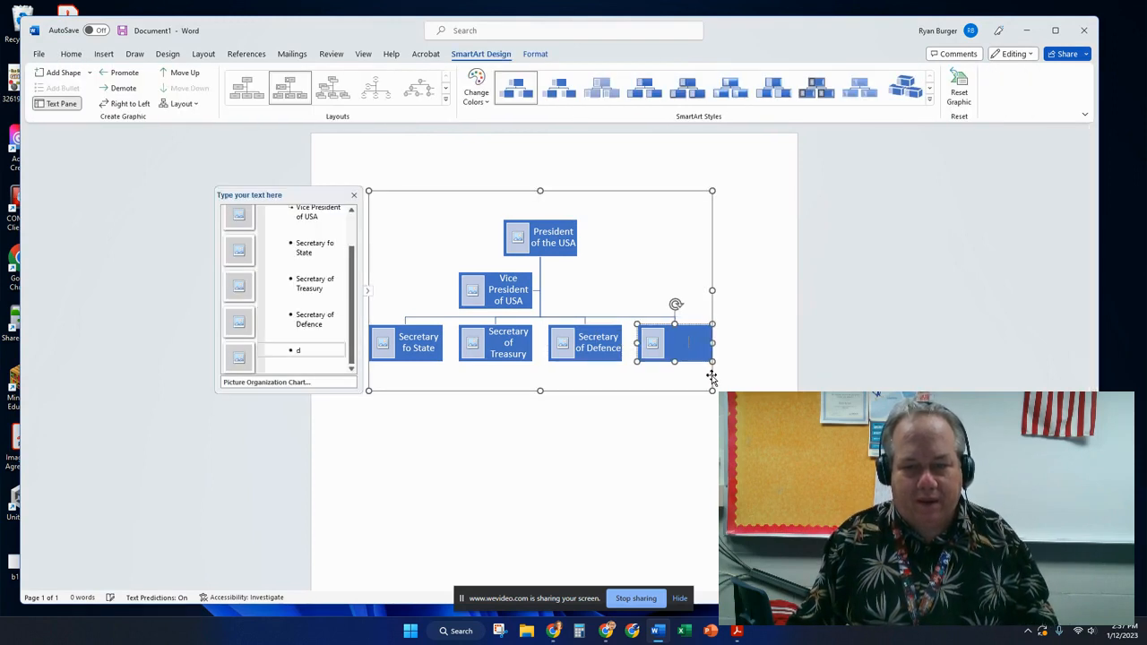
text(Secrety)
key(BackSpace)
text(ary of the)
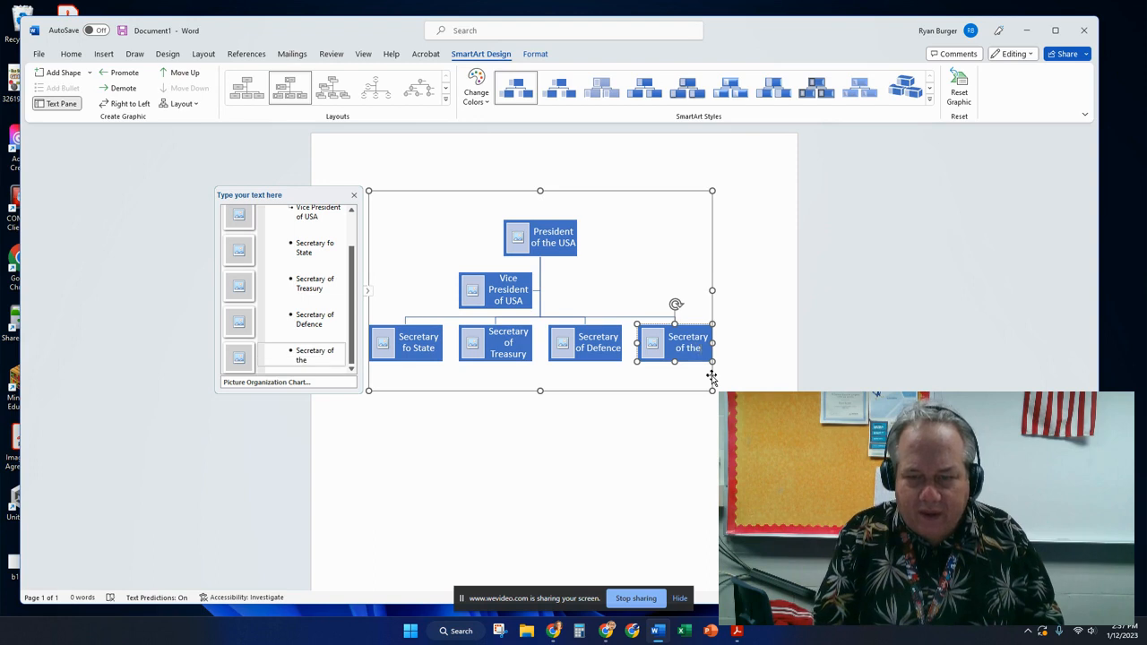
text( Interior)
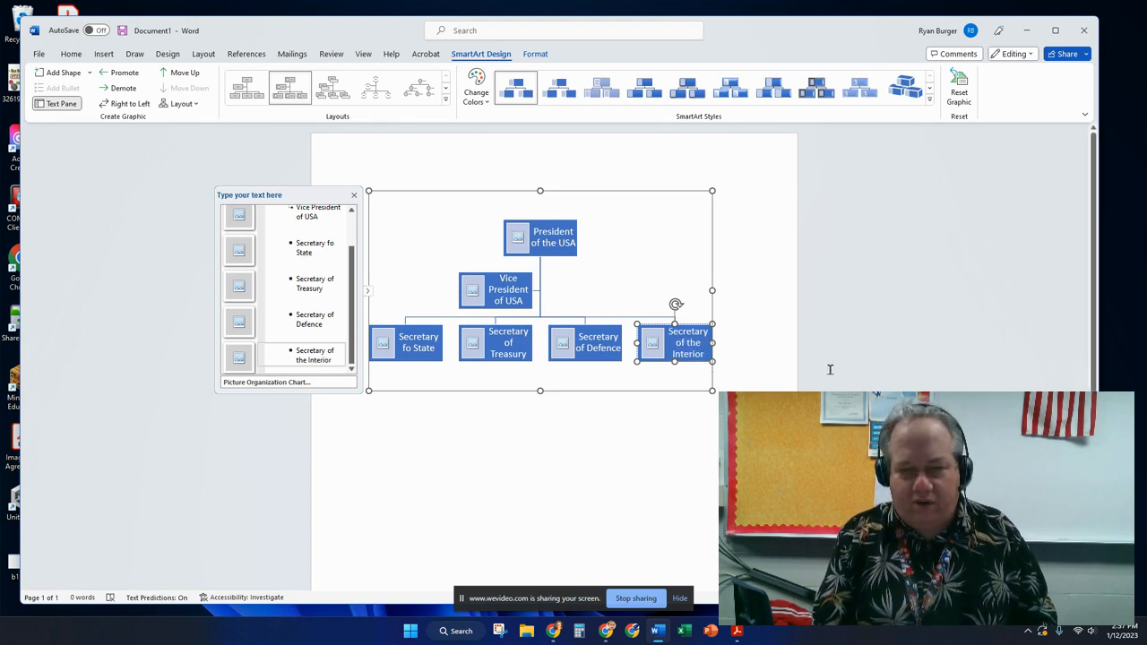
click(793, 372)
click(660, 353)
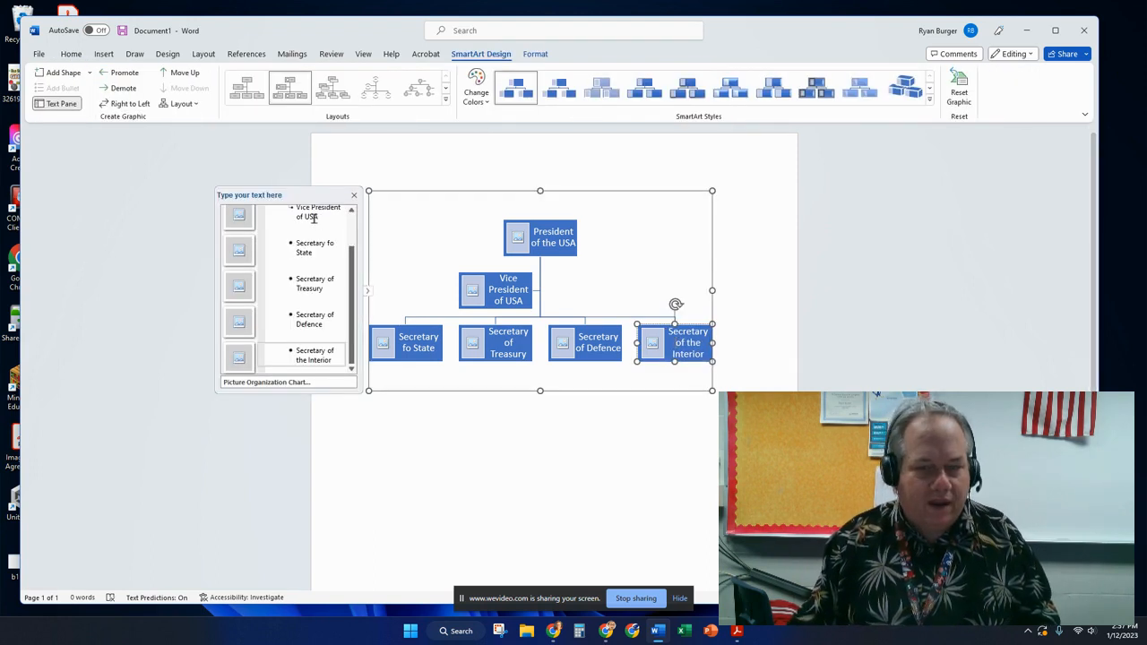
click(58, 72)
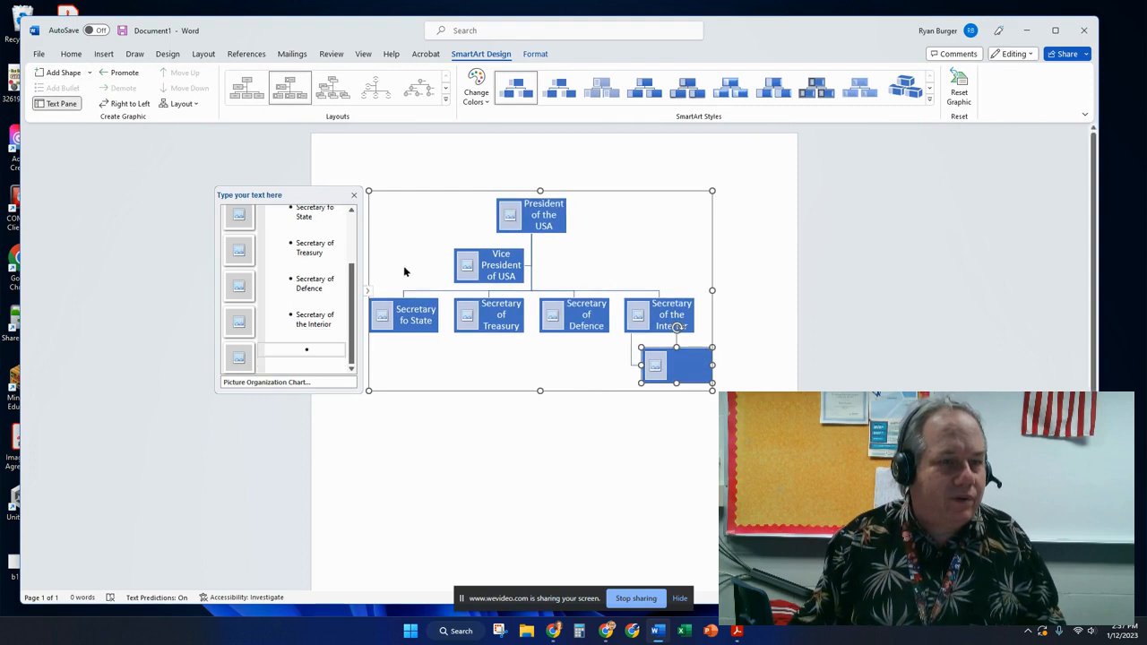
Promote the new box into the secretaries row and label it 'Secretary of Commerce'.
click(114, 73)
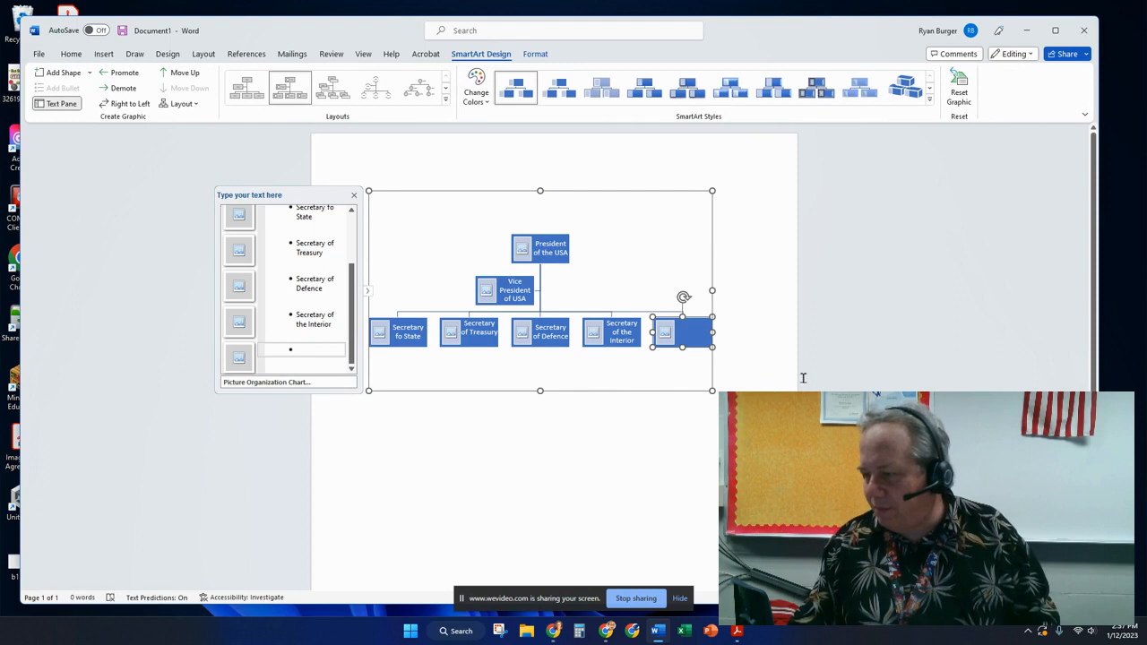
click(691, 333)
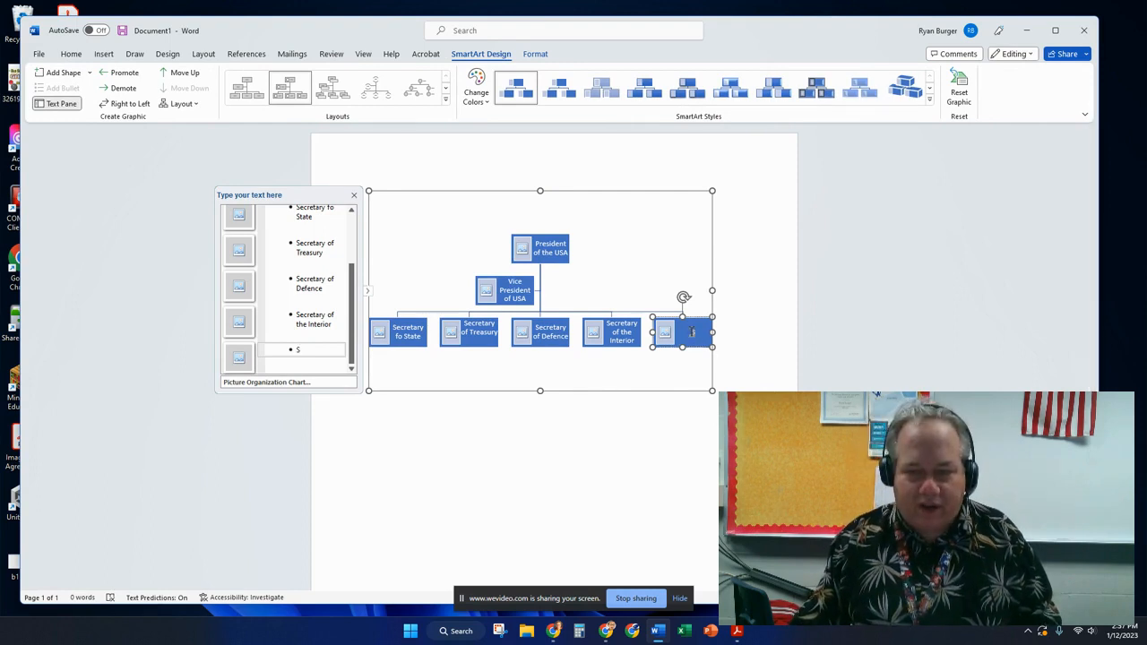
text(Secretary of Co)
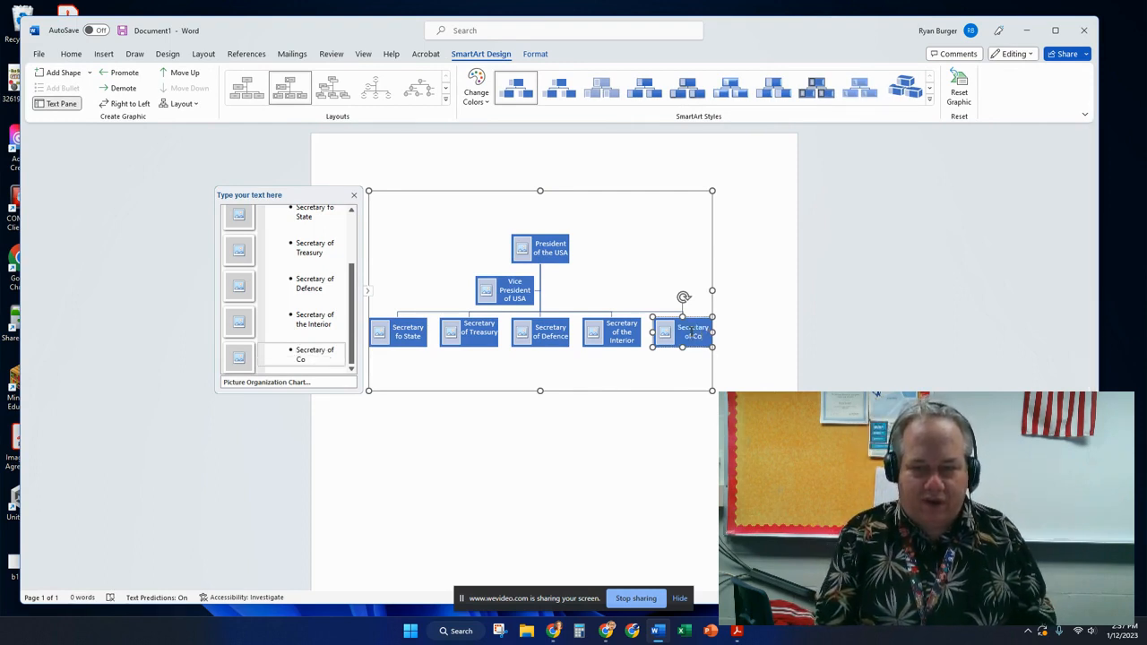
text(mmerce)
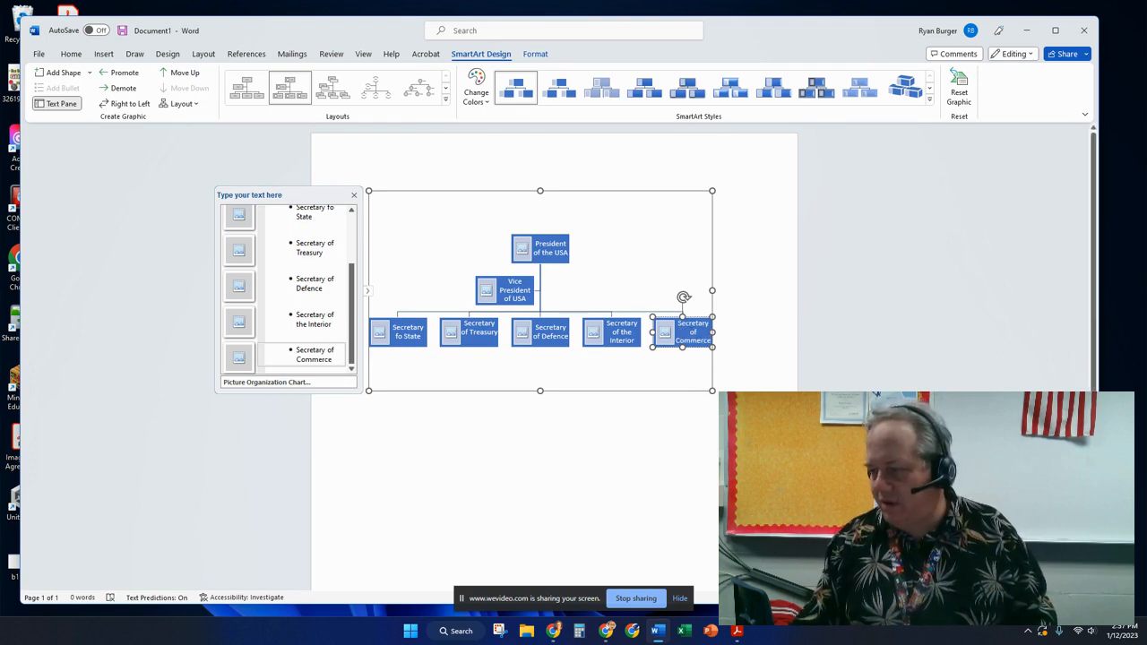
click(582, 386)
click(535, 337)
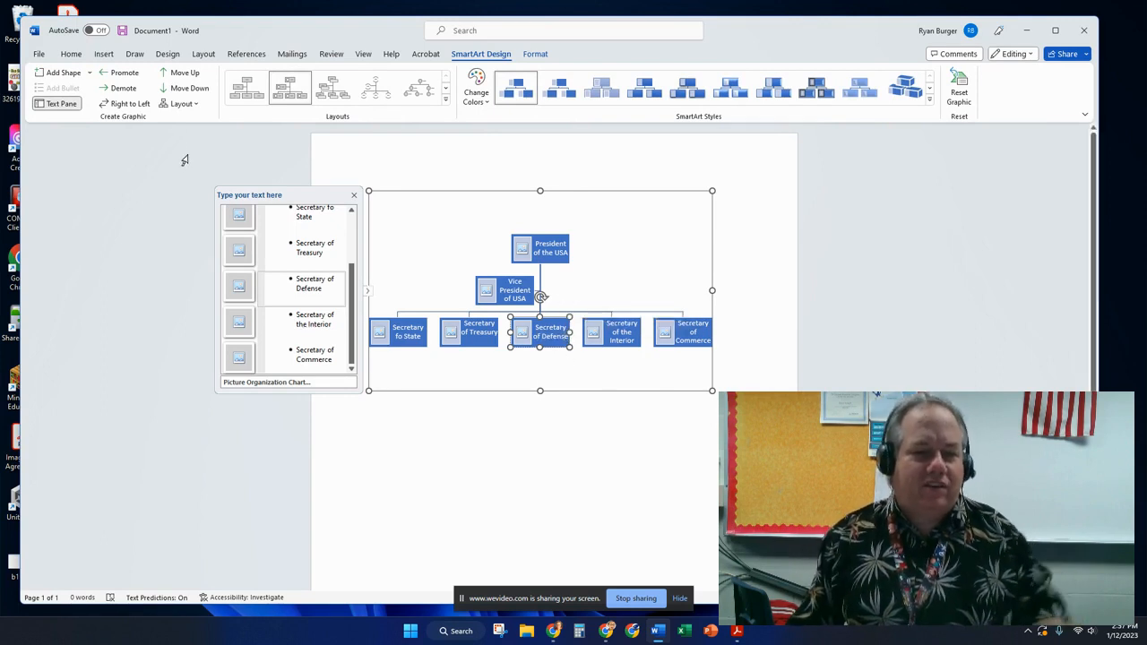
Add boxes labelled Army, Nav, Air Force and National Guar beneath Secretary of Defense.
click(76, 75)
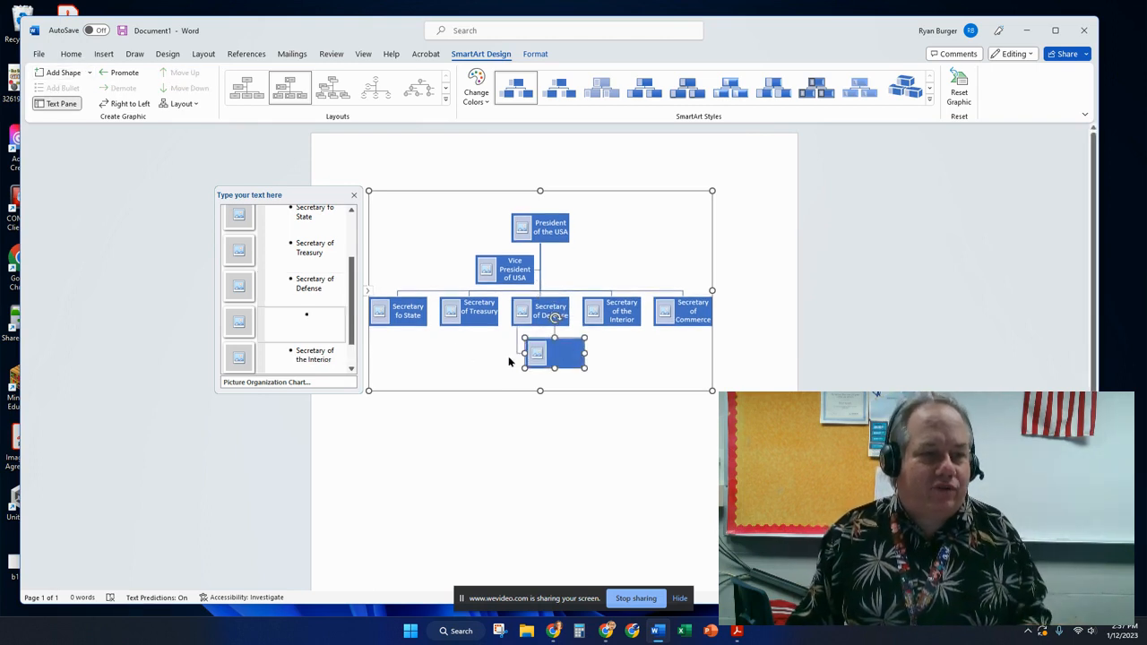
text(A)
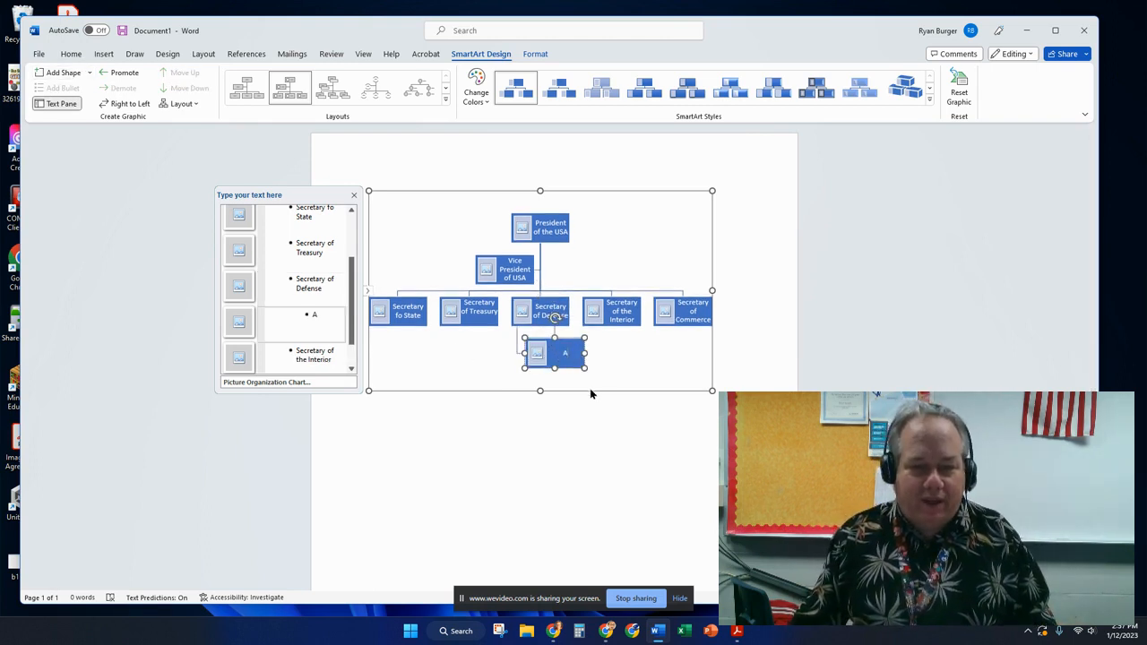
text(rmy)
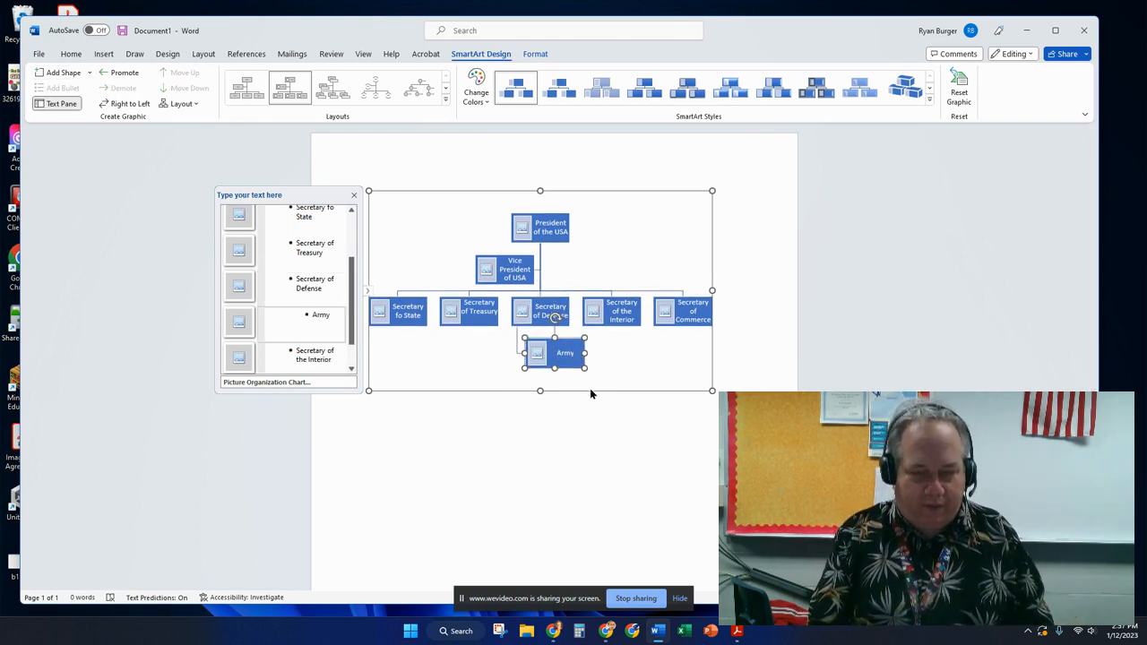
click(63, 75)
text(Navy)
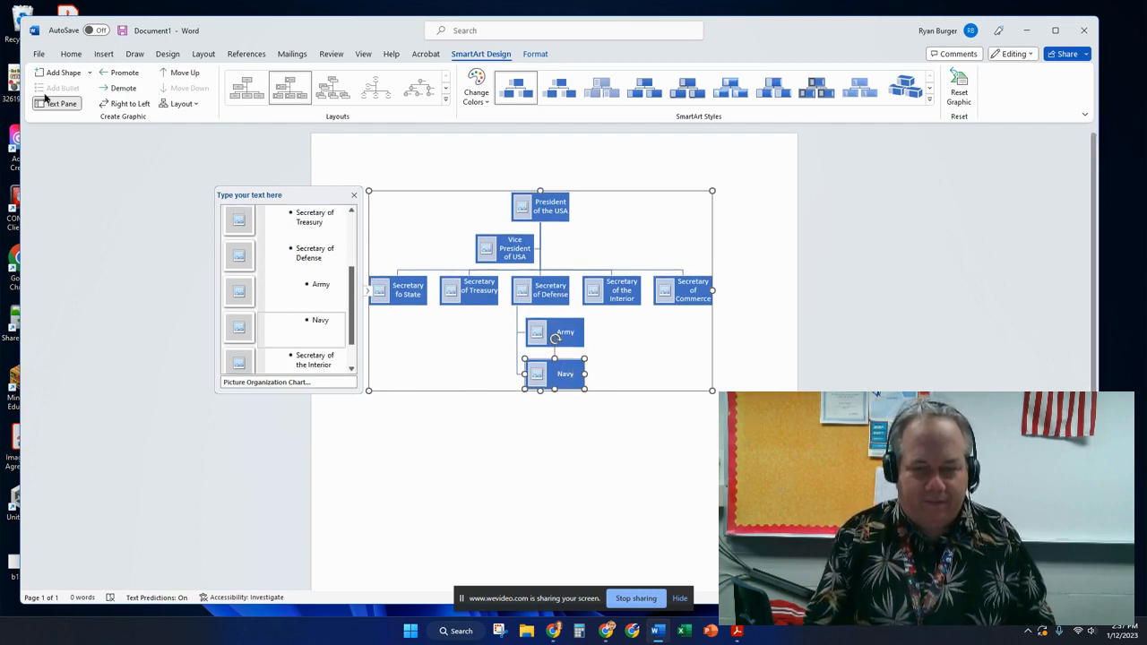
click(63, 74)
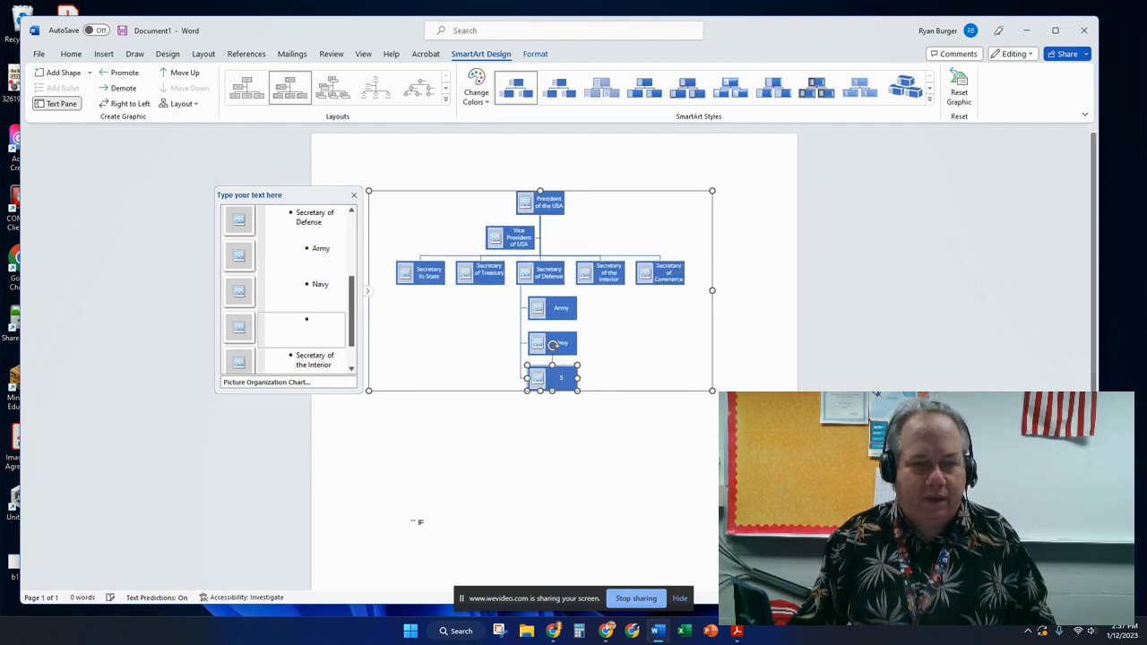
text(Air Force)
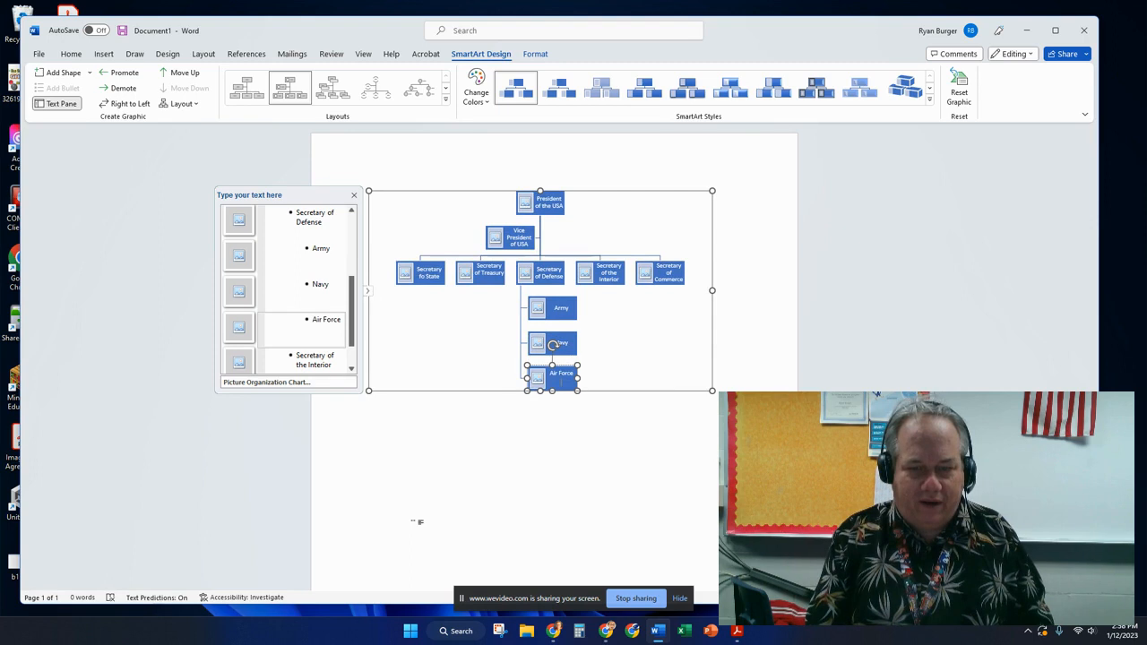
click(55, 76)
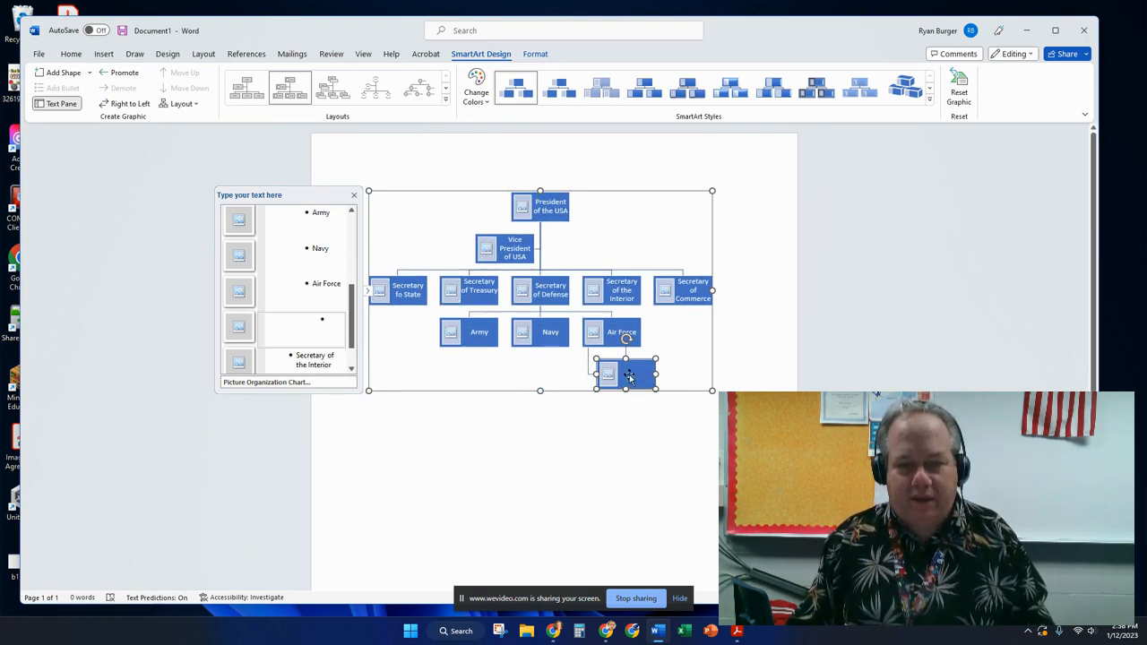
text(National Guar)
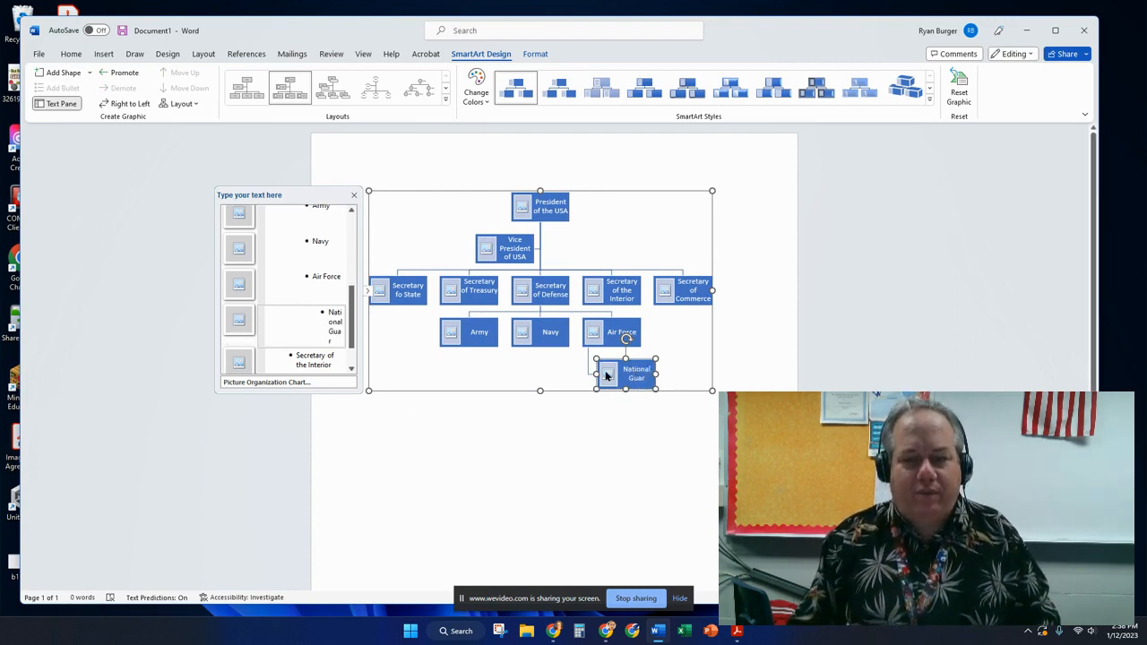
click(608, 373)
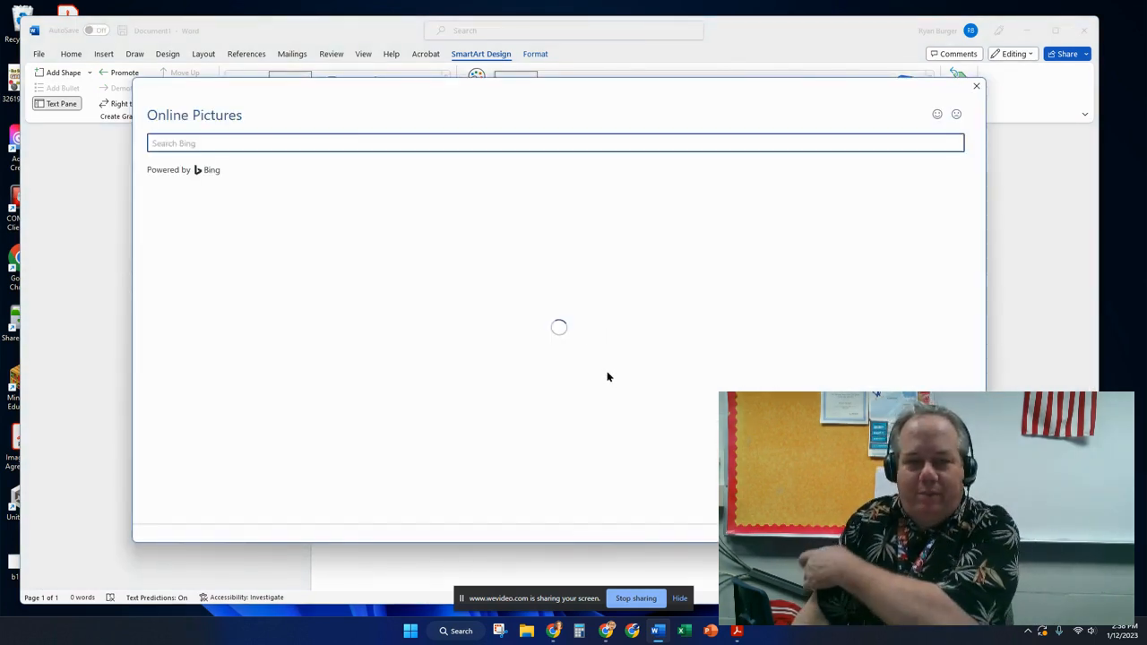
Insert stock photos found for 'national guard' and 'Air Force' into those two boxes.
text(national guard)
key(Return)
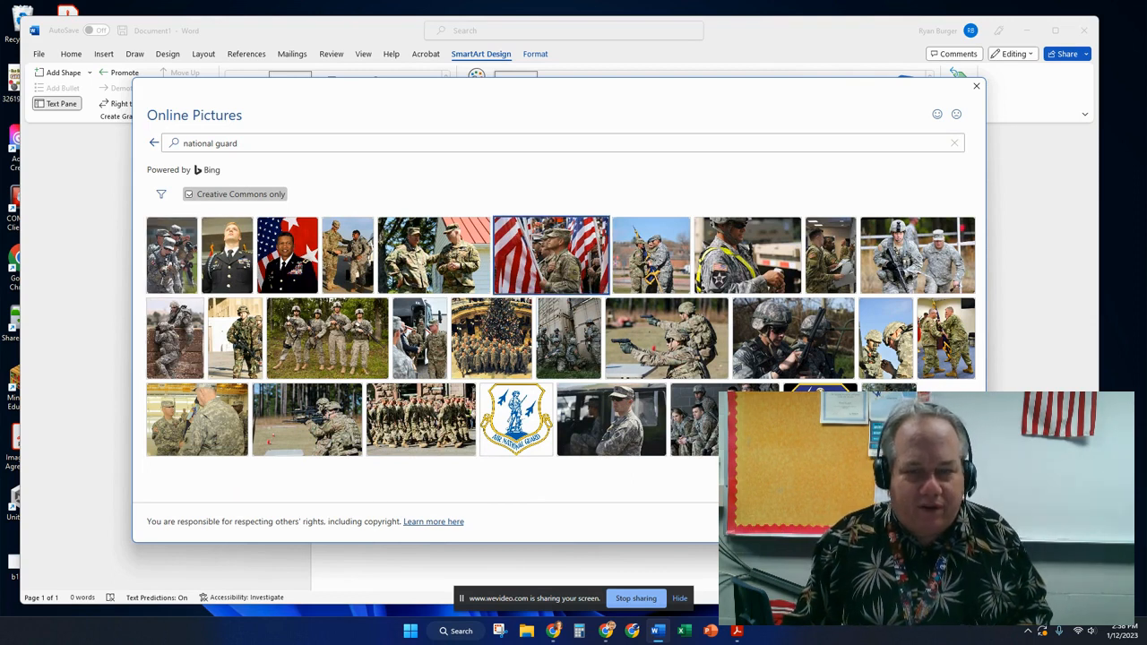
double_click(550, 255)
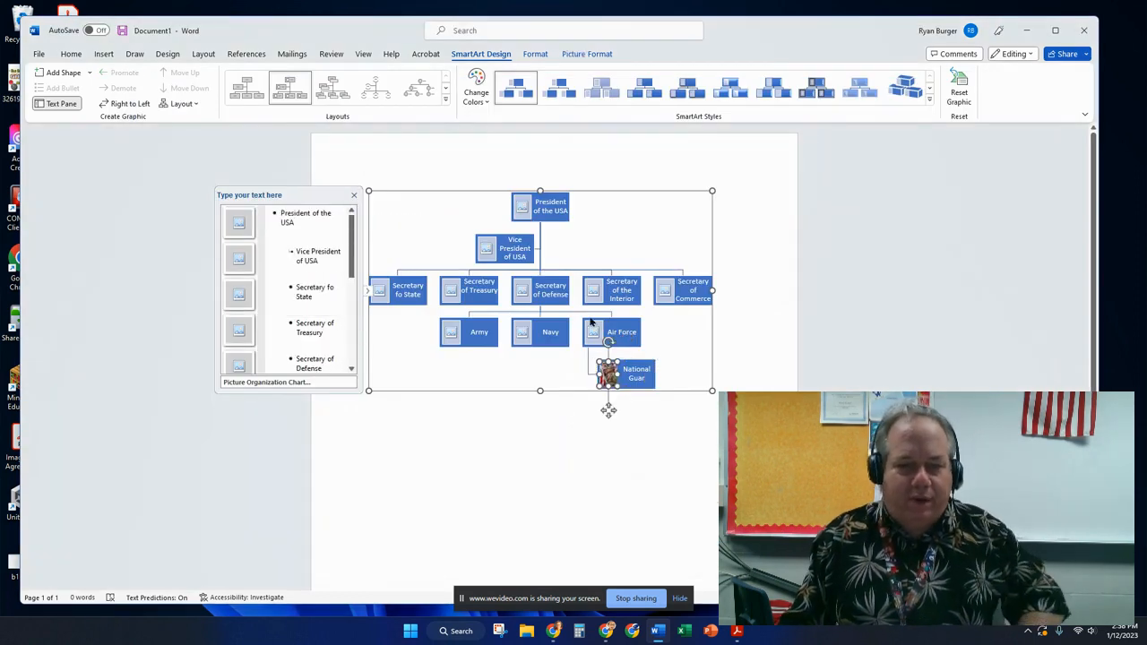
click(593, 332)
click(592, 332)
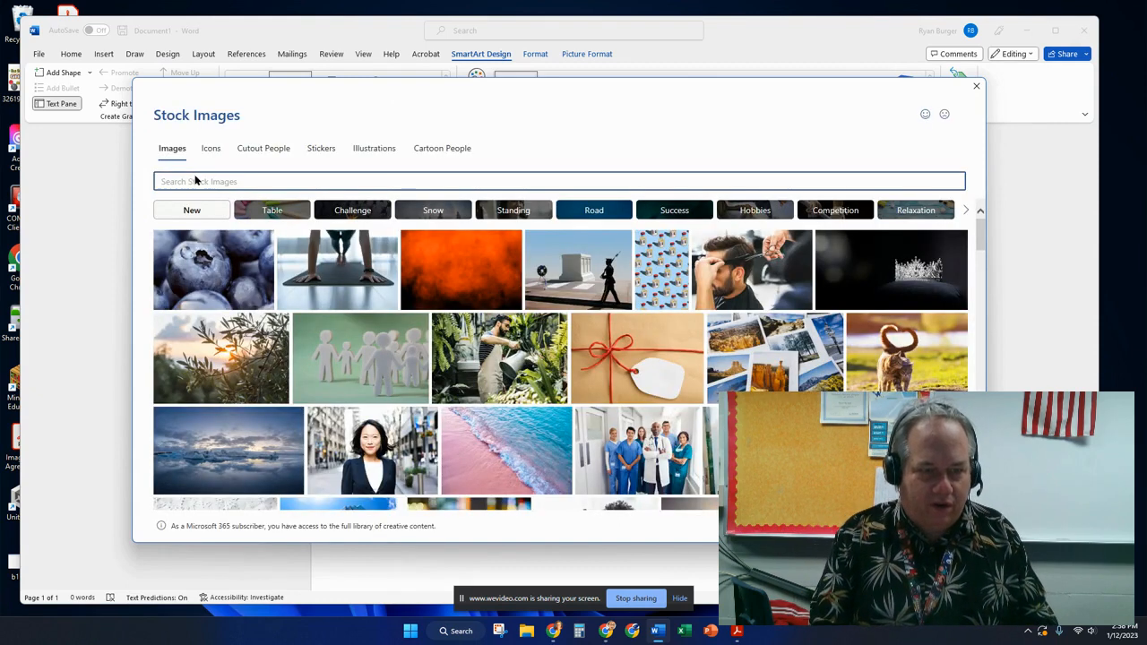
click(196, 180)
text(Air RFo)
key(BackSpace)
text(orc)
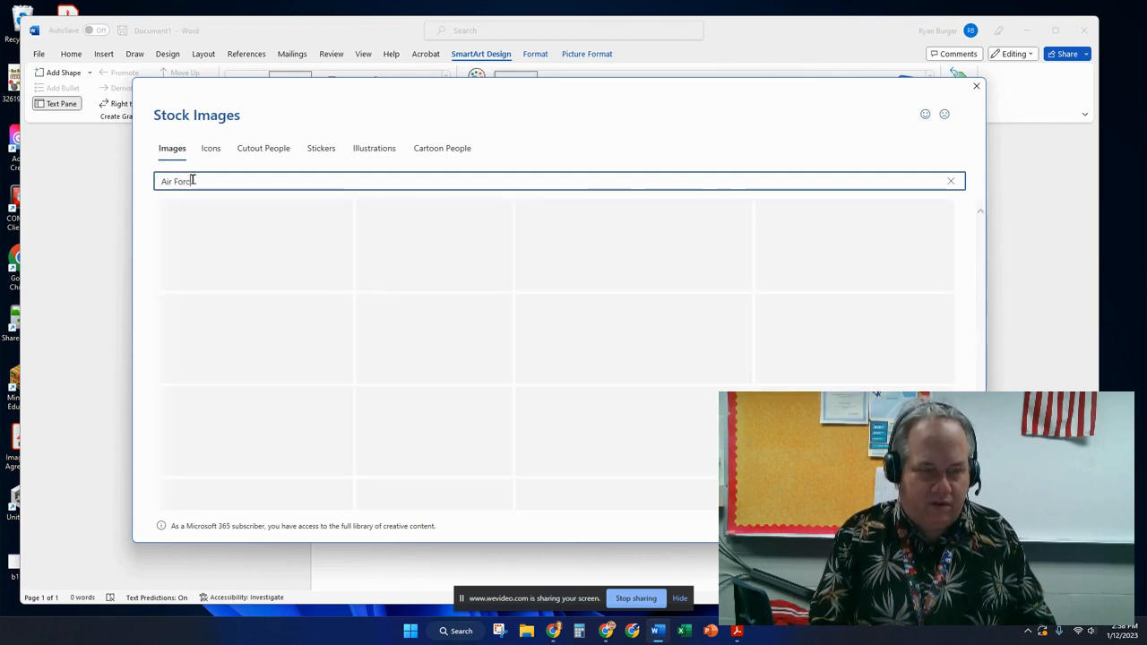
text(e)
click(499, 260)
click(853, 526)
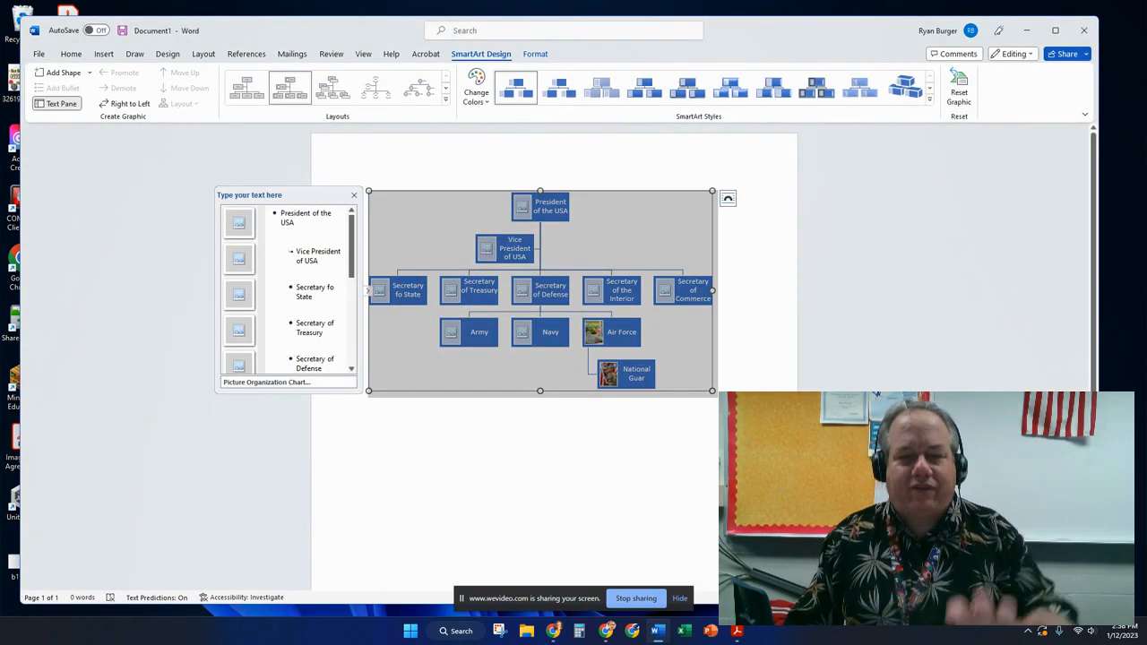
Delete the entire org chart from the page.
ctrl+scroll(262, 272, up, 6)
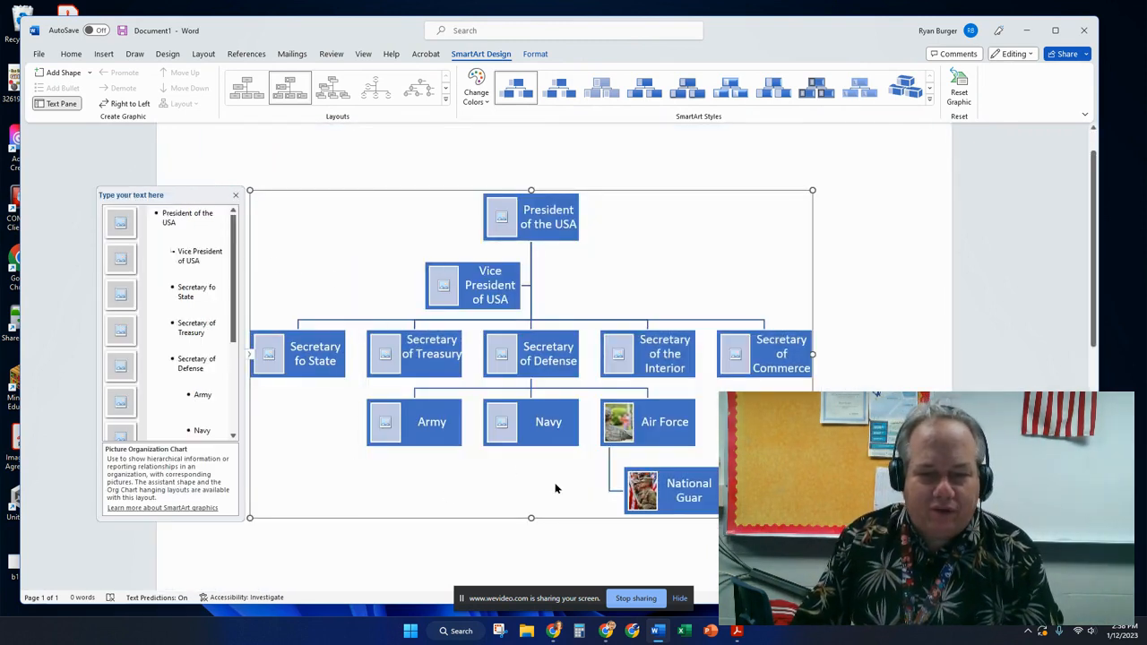
click(432, 246)
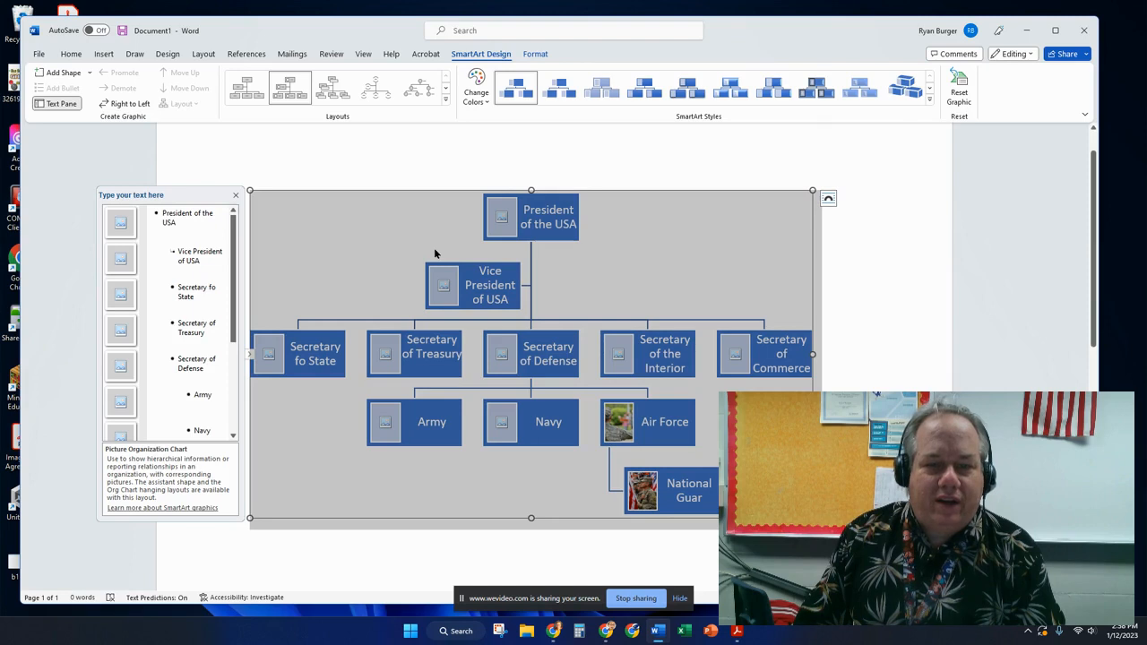
key(Delete)
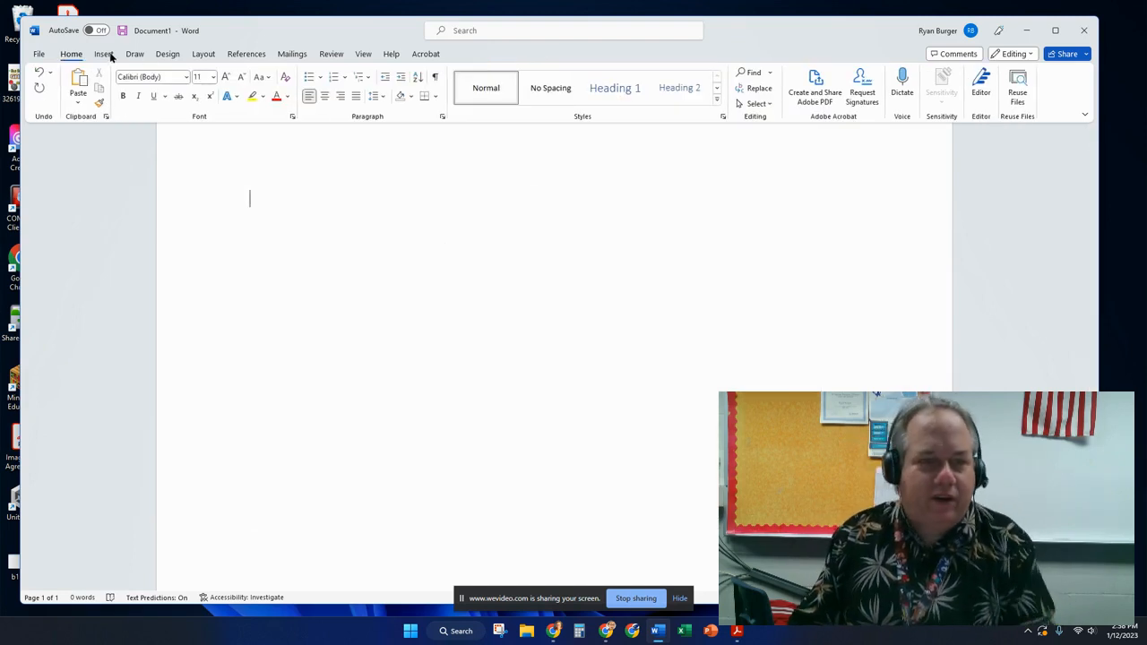
Insert a Continuous Block Process SmartArt graphic.
click(103, 54)
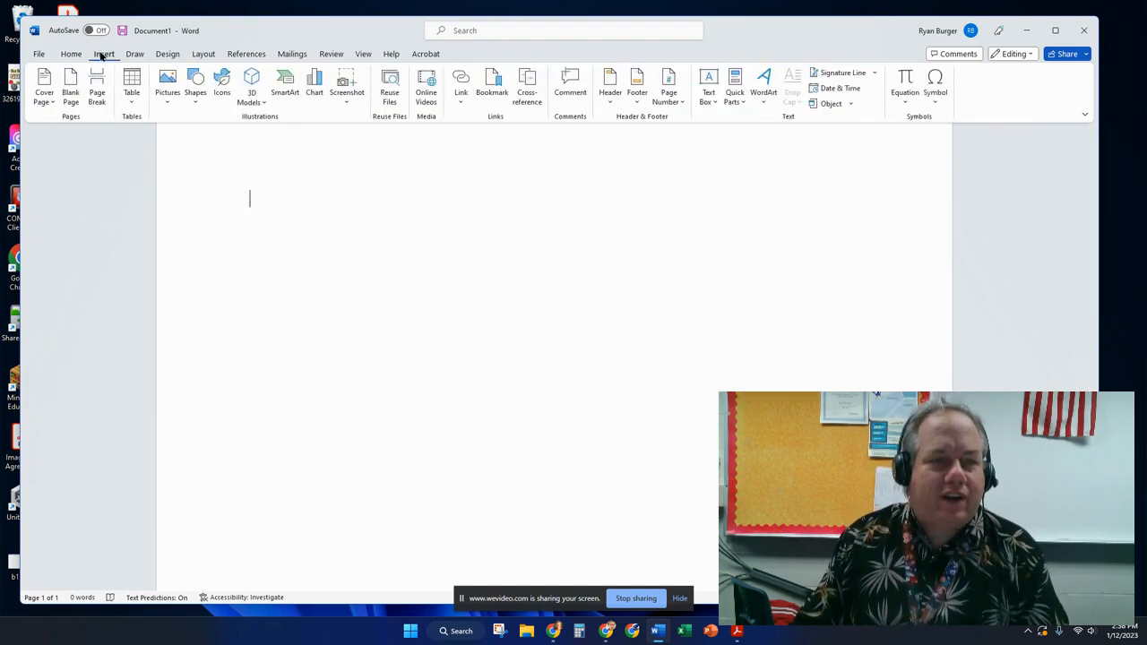
click(283, 83)
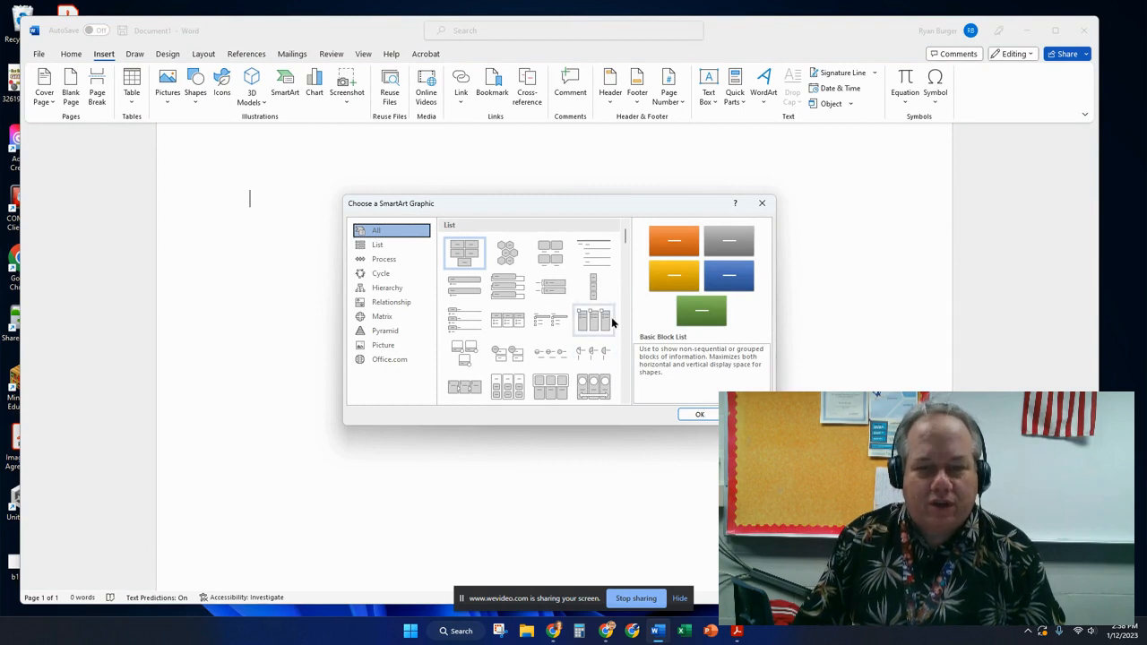
drag(625, 242, 626, 273)
click(464, 304)
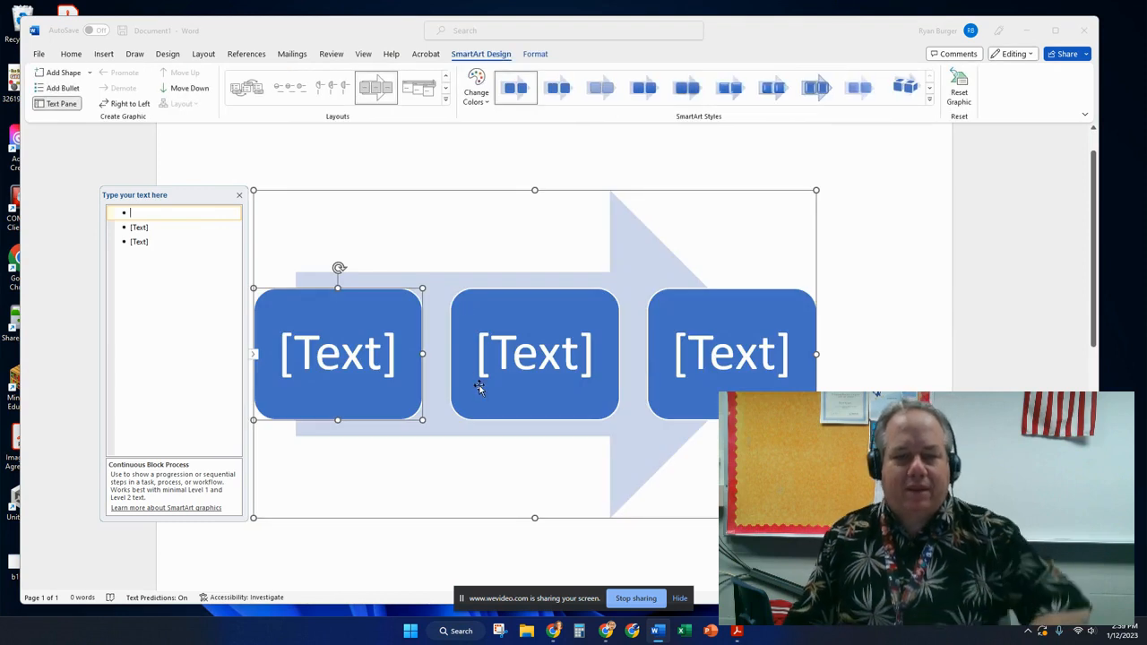
Type Manufacturer, Retailer and Customer into the three blocks.
click(362, 356)
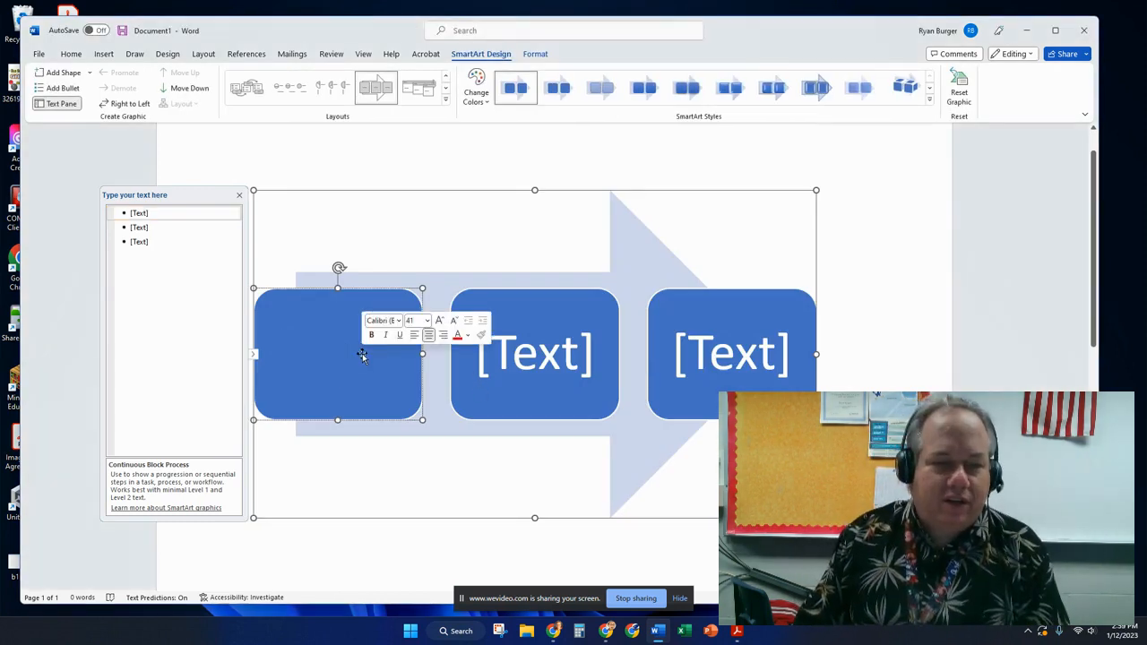
text(Manufacturer)
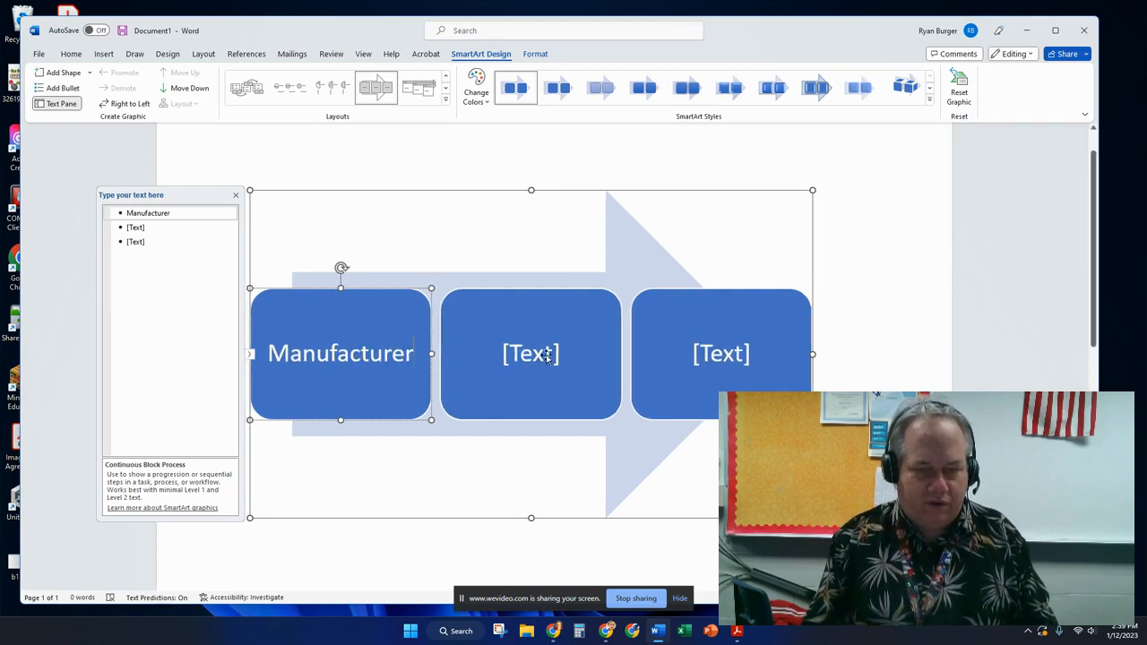
click(546, 356)
text(Reta)
text(ille)
key(BackSpace)
key(BackSpace)
text(er)
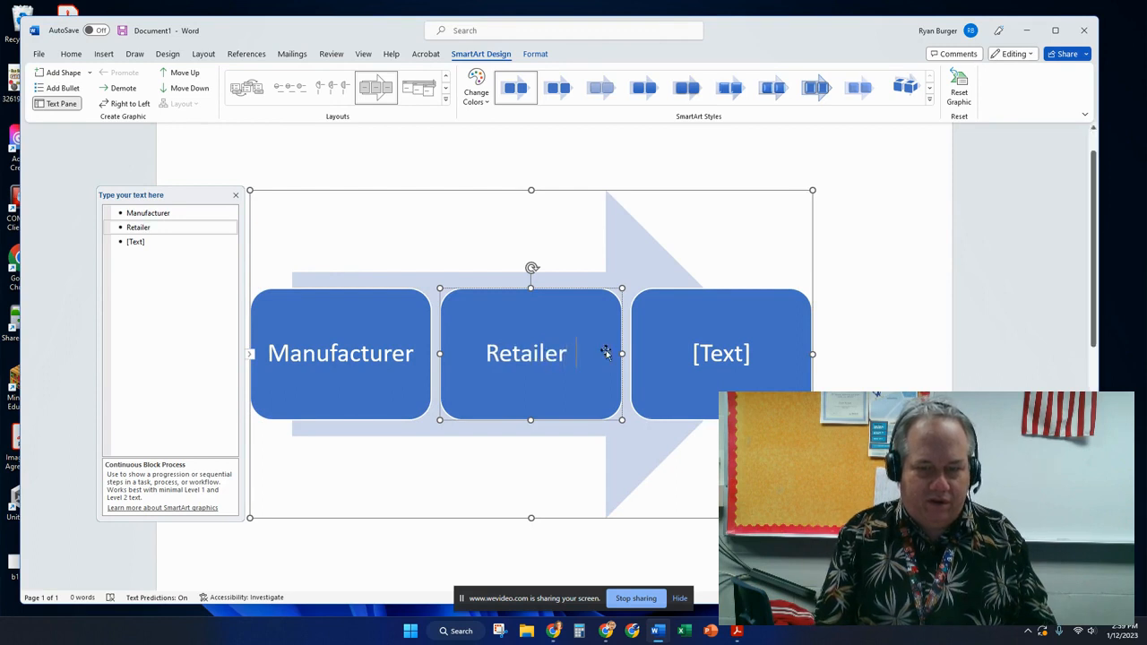
click(711, 358)
text(Custom)
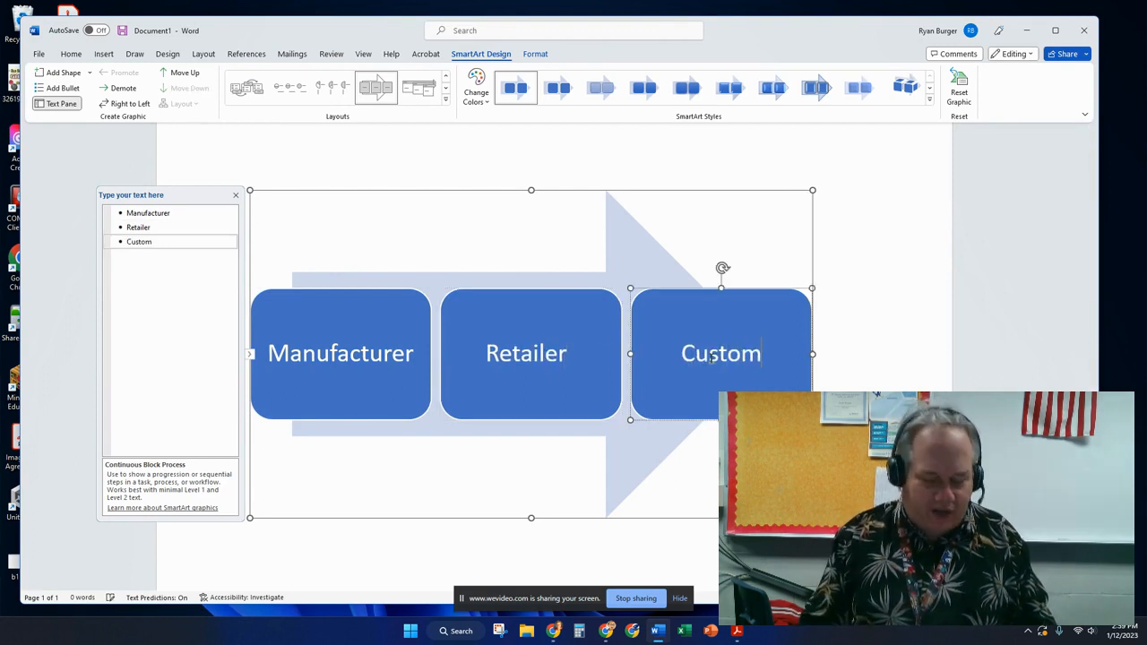
key(BackSpace)
key(BackSpace)
key(BackSpace)
text(tomer)
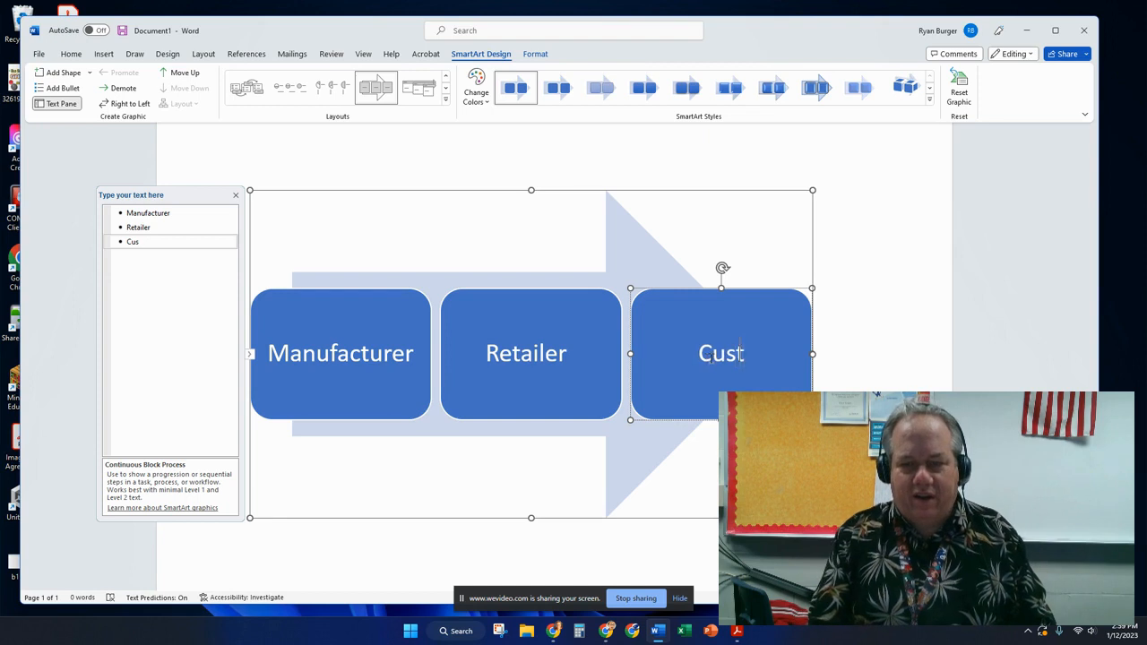
Apply the Colorful color scheme and a 3-D SmartArt style to the diagram.
click(476, 90)
click(528, 212)
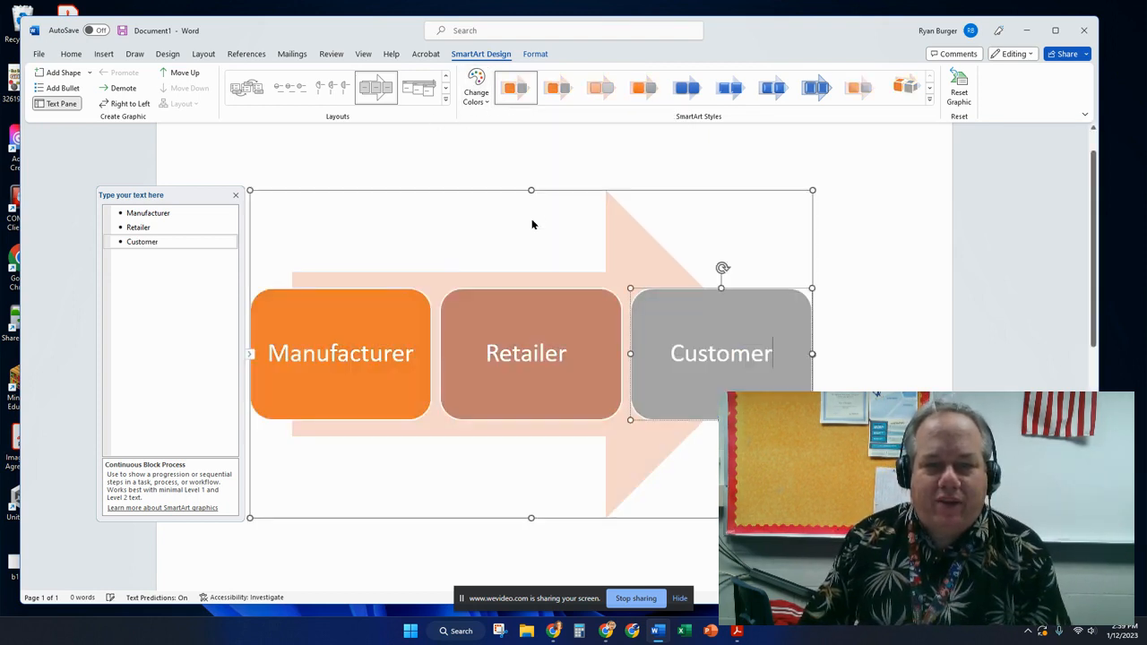
double_click(716, 359)
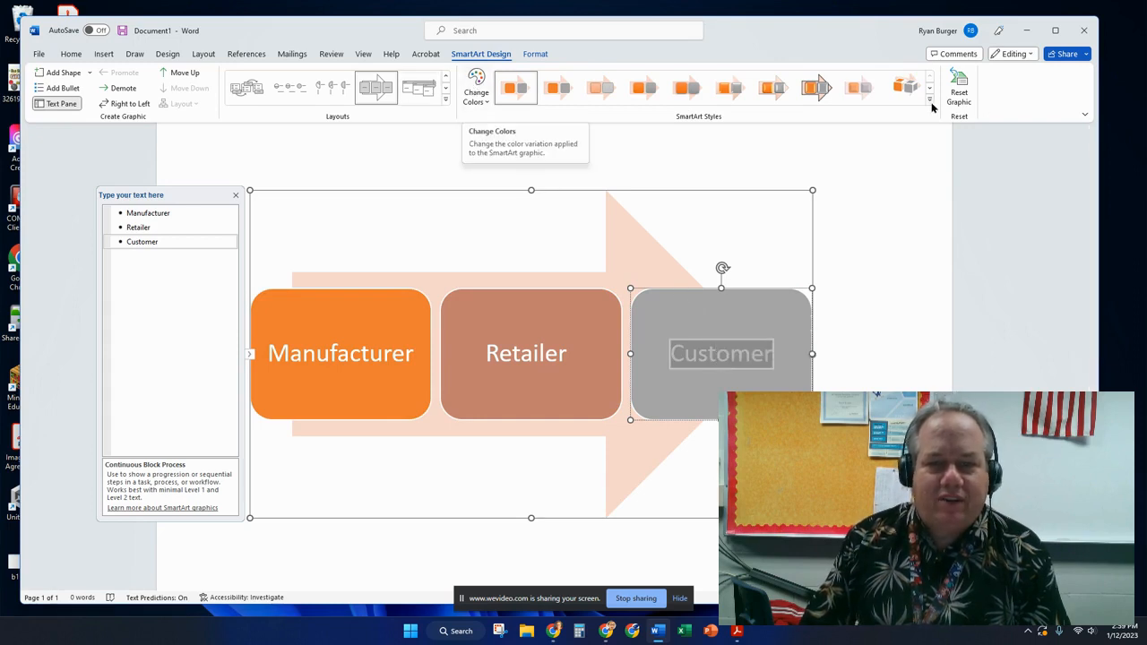
click(906, 86)
click(976, 357)
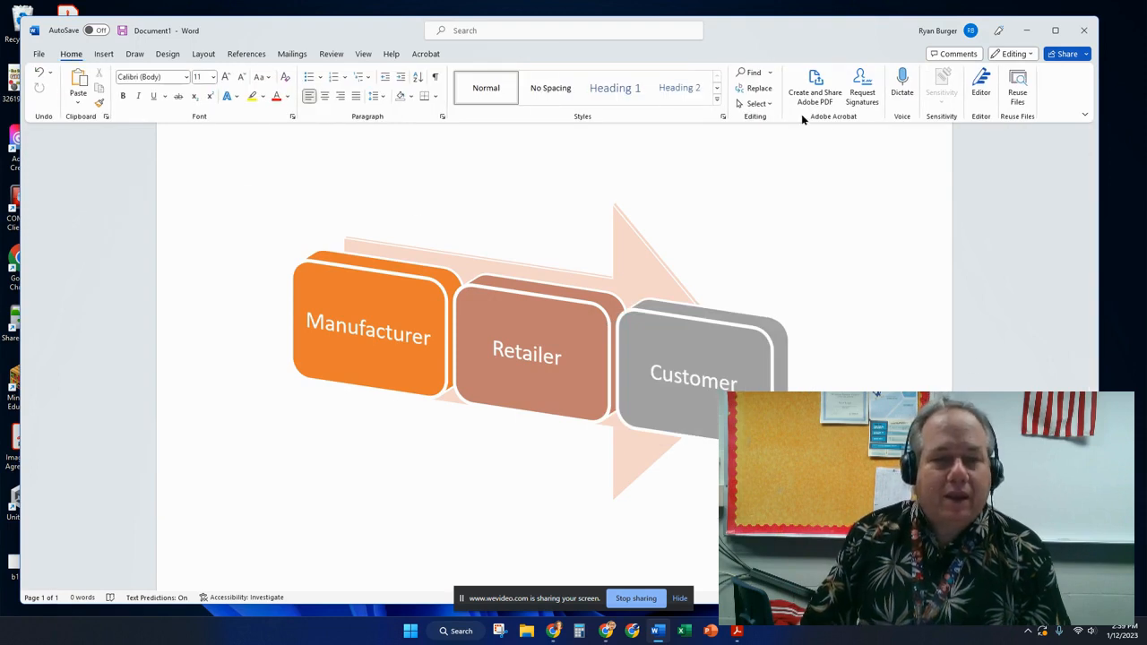
Try Right to Left and Move Down/Up on the blocks, then revert both.
click(442, 304)
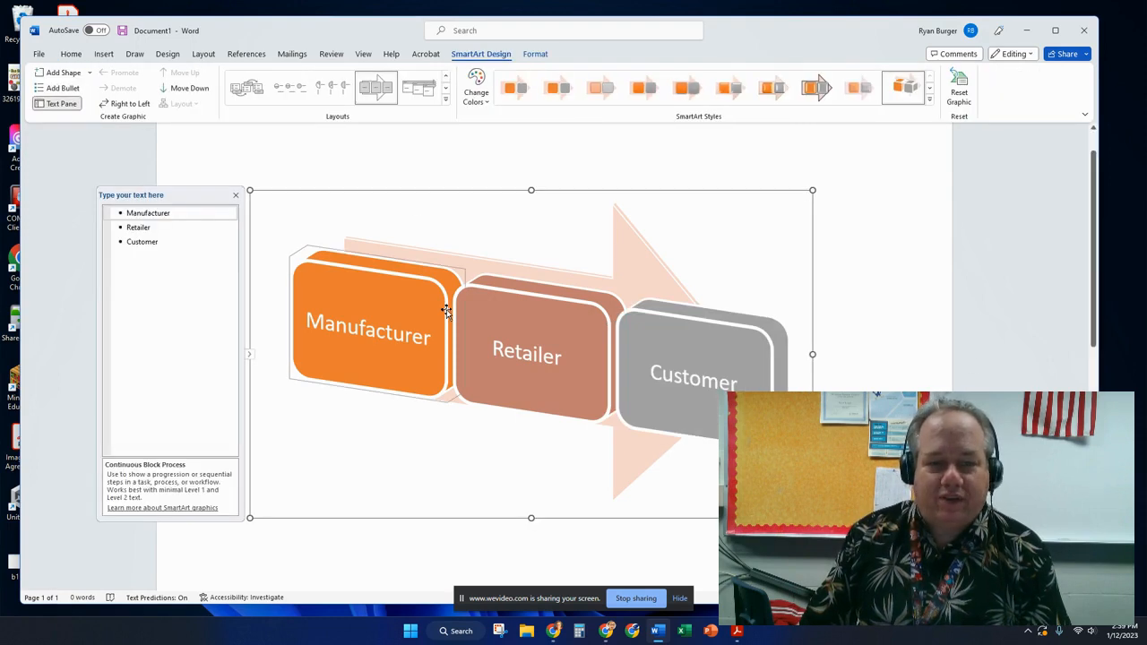
click(130, 104)
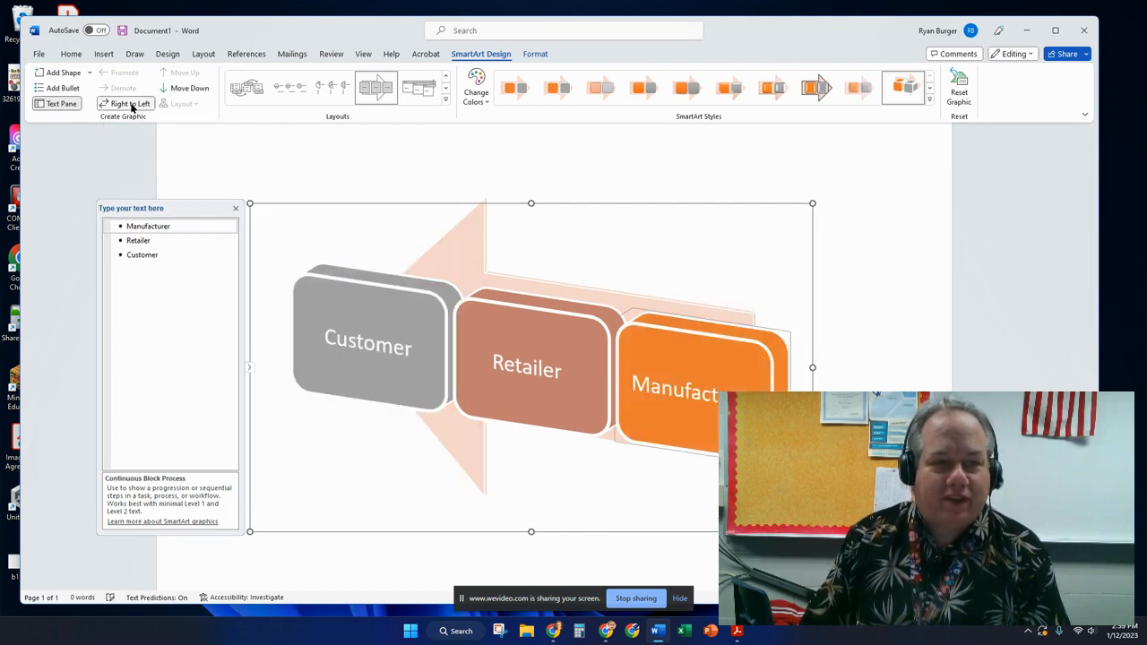
click(131, 105)
click(178, 89)
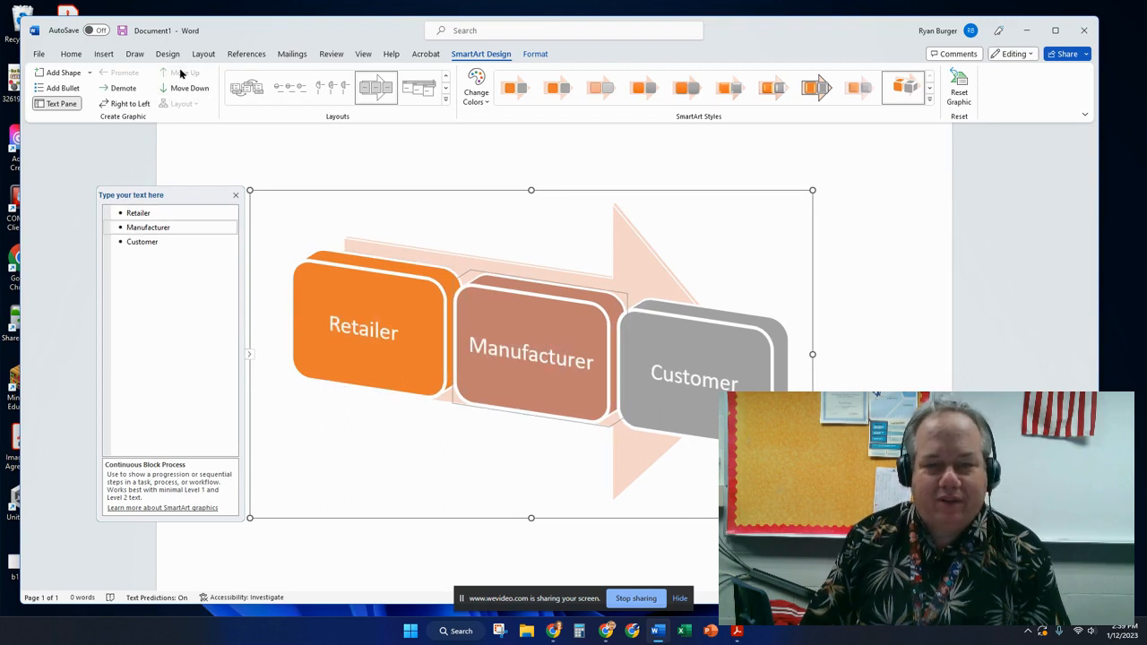
click(184, 73)
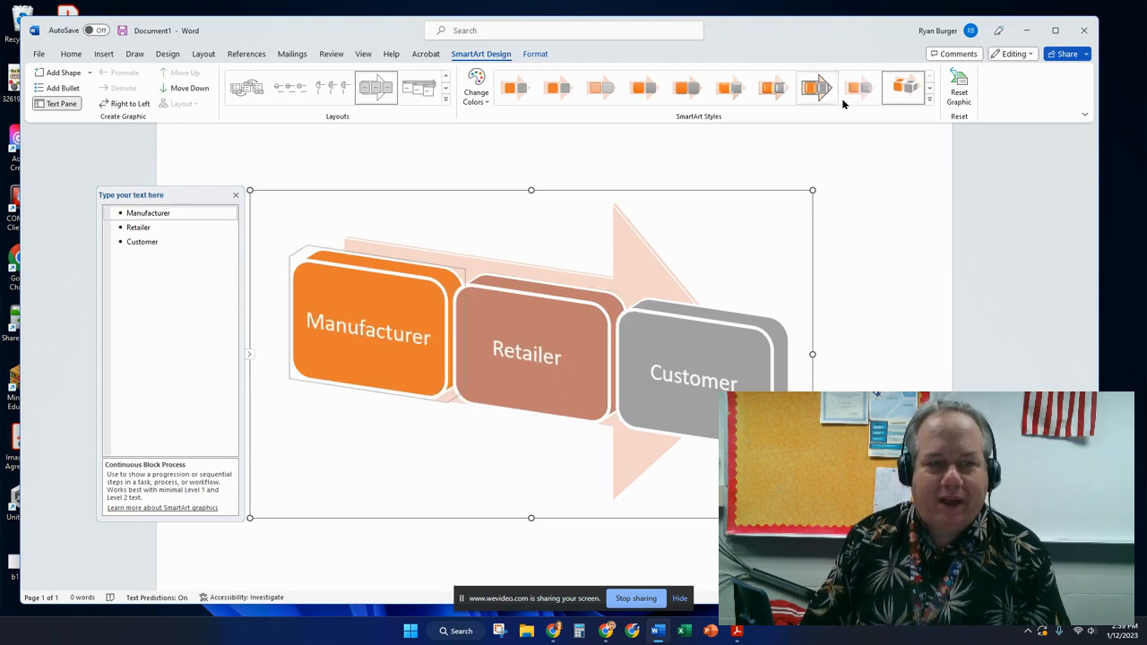
Apply the tilted 3-D block style, then delete the diagram.
click(930, 100)
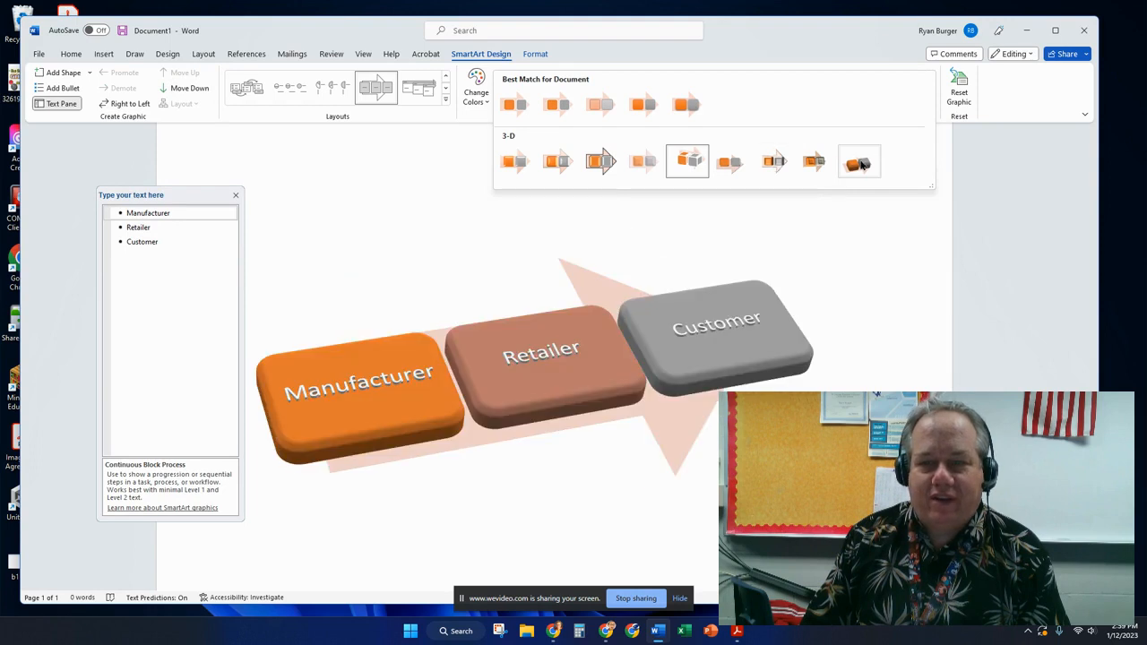
click(858, 162)
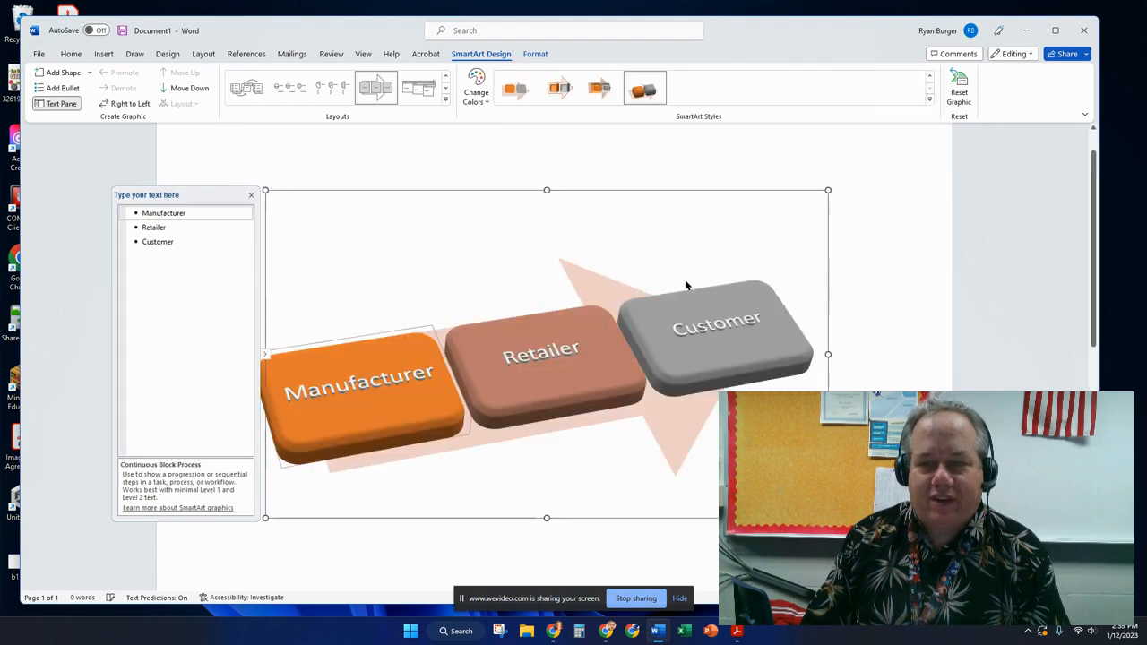
click(929, 284)
click(415, 312)
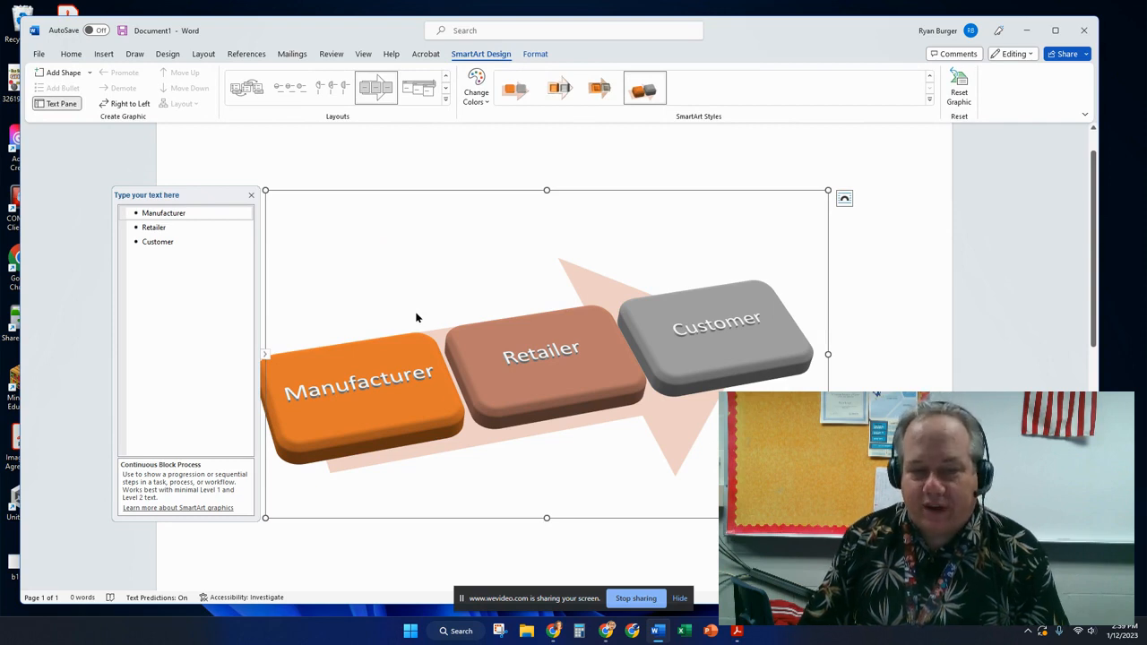
key(Delete)
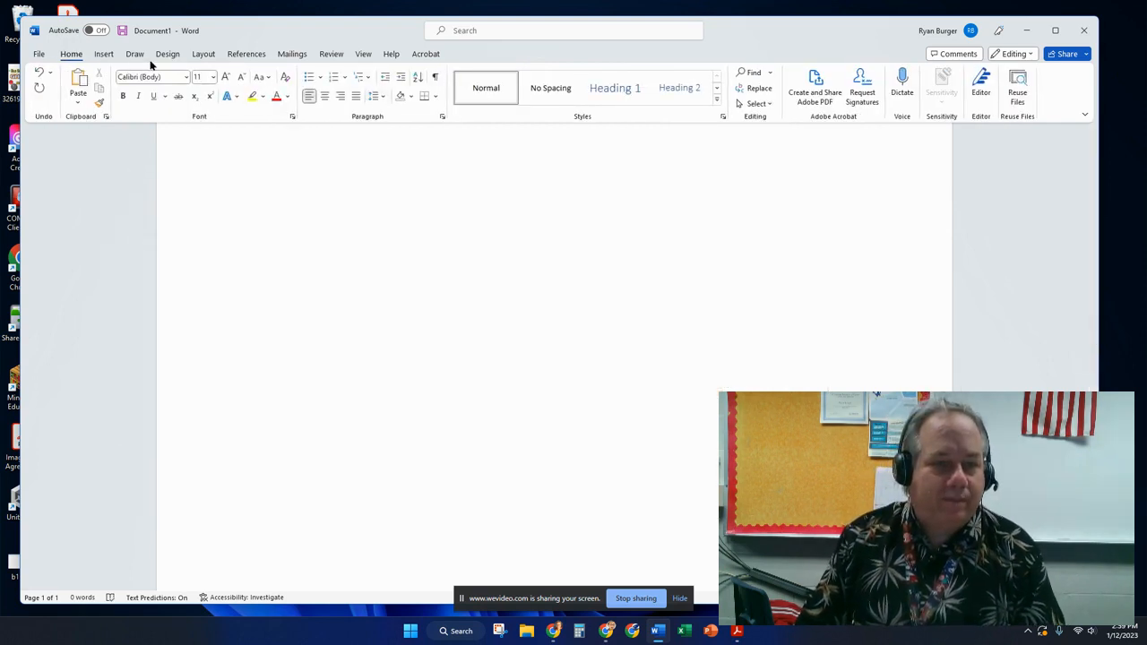
Browse the SmartArt Pyramid, Matrix, Picture, Relationship, Hierarchy and Cycle layouts.
click(102, 55)
click(286, 81)
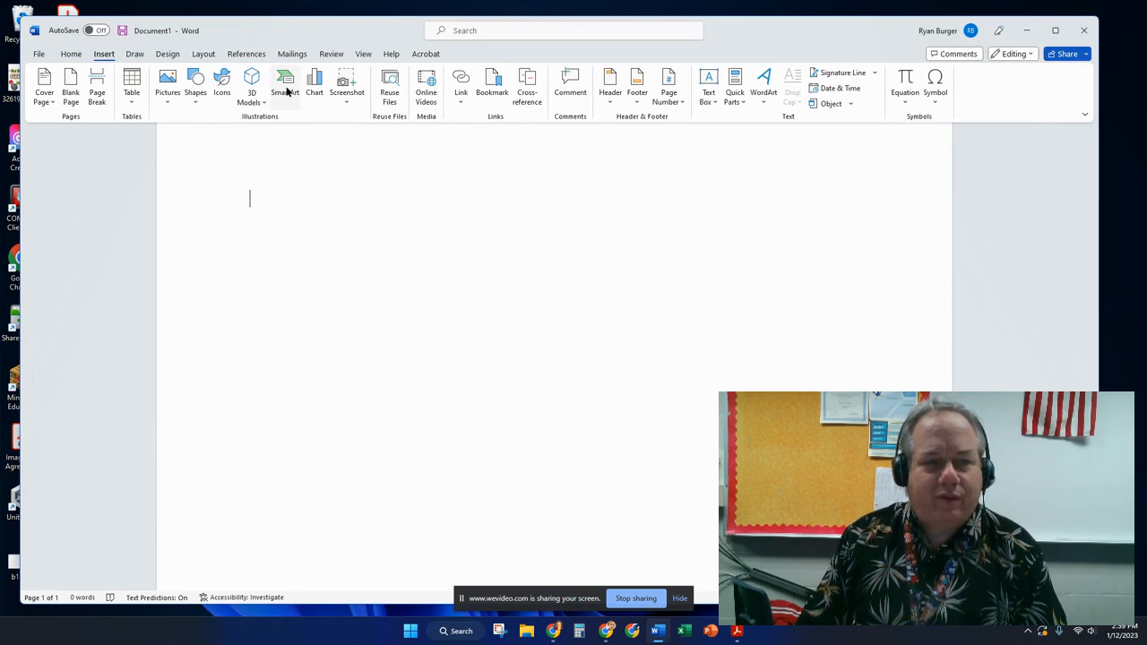
click(384, 333)
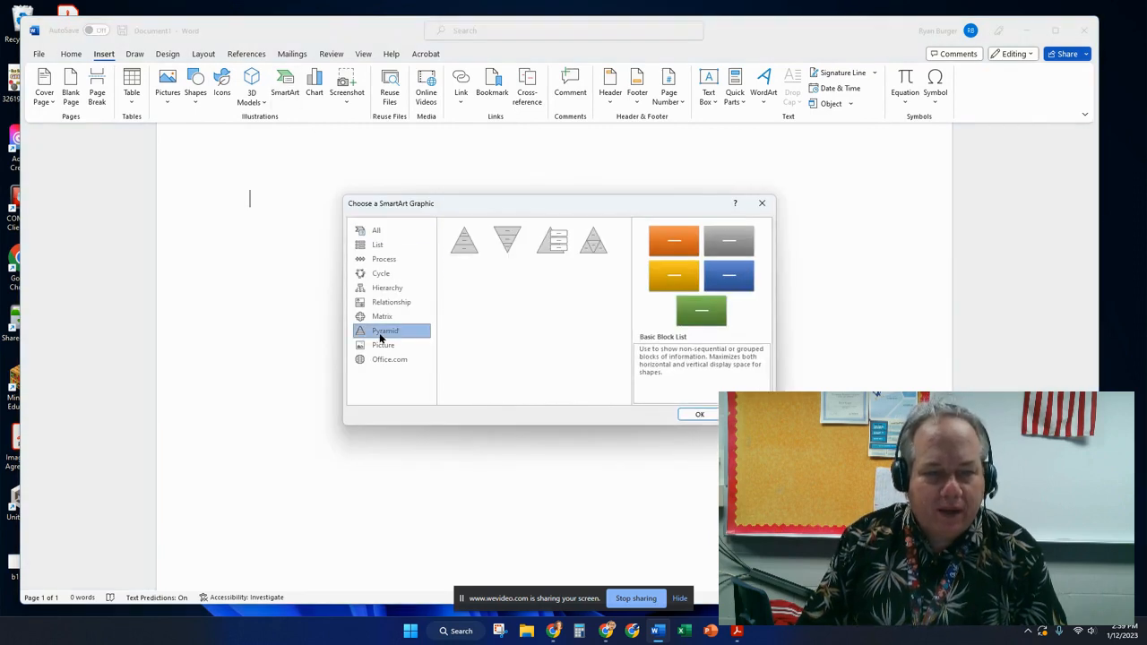
click(382, 321)
click(382, 332)
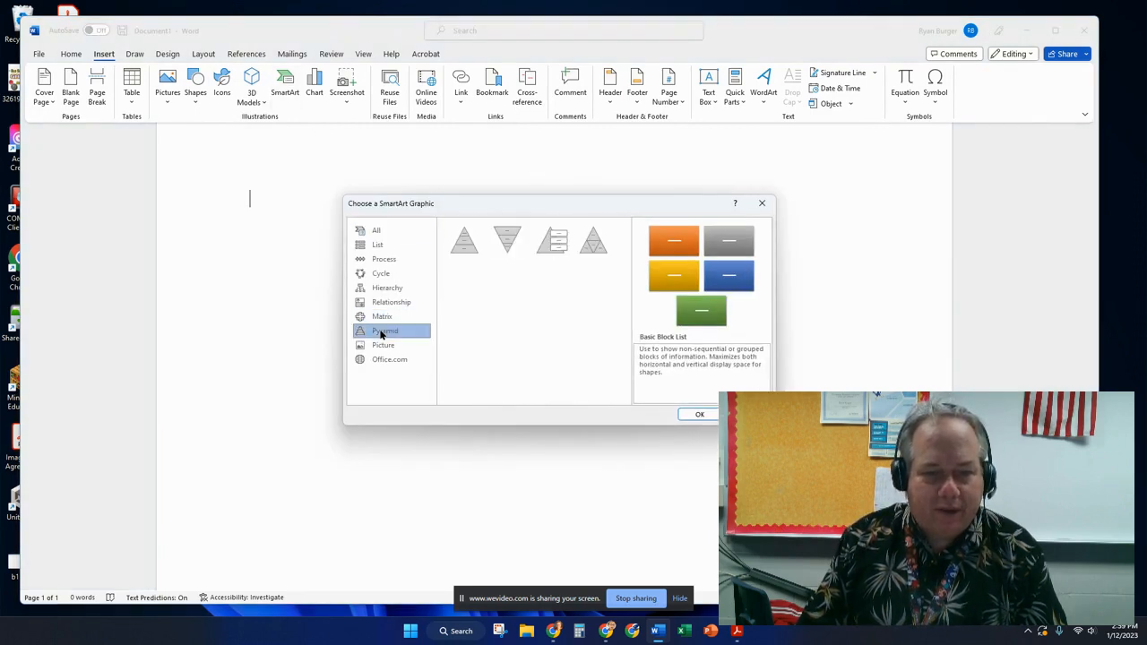
click(383, 345)
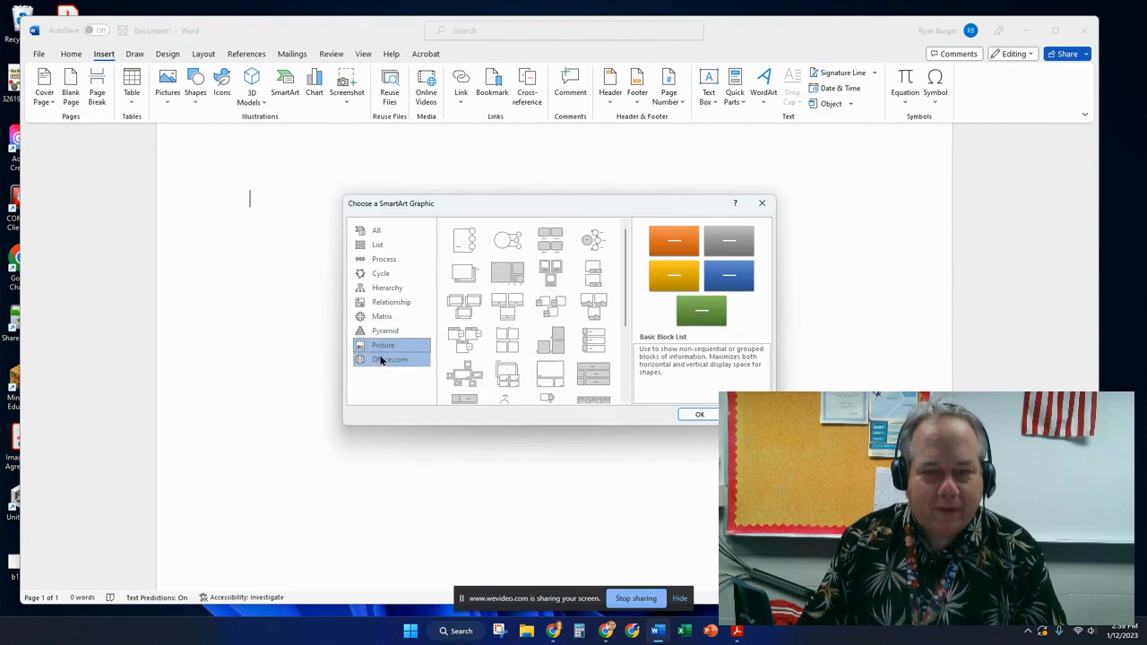
click(387, 302)
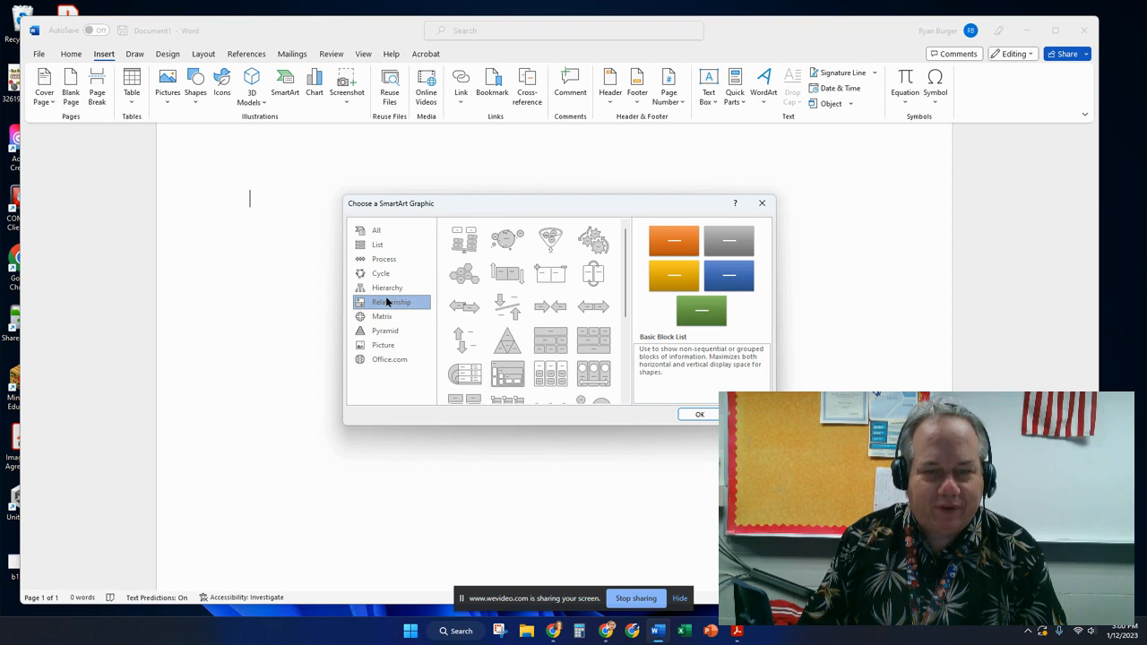
click(388, 289)
click(385, 274)
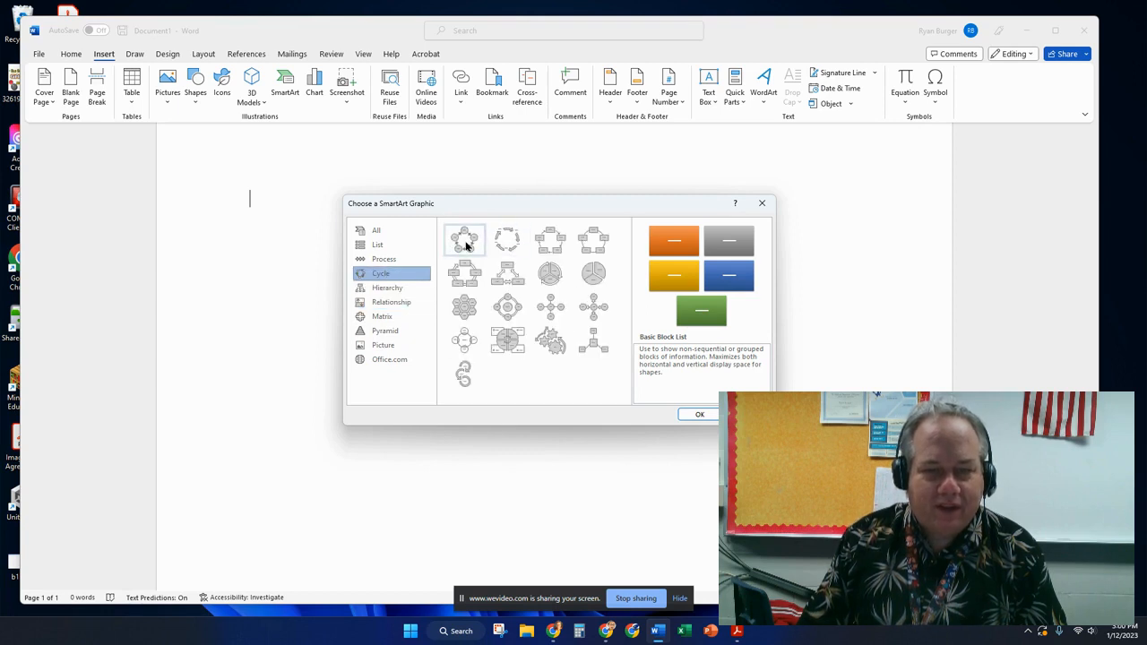
Insert the List > Vertical Box List graphic and place the cursor in its first box.
click(408, 259)
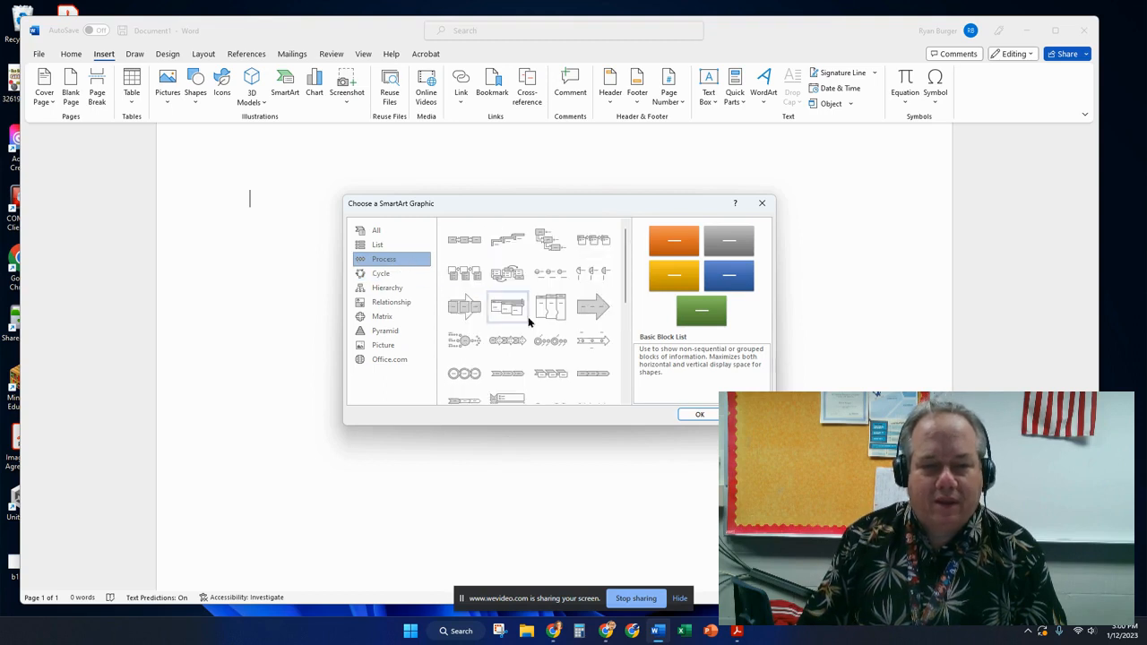
click(402, 269)
click(394, 246)
double_click(505, 269)
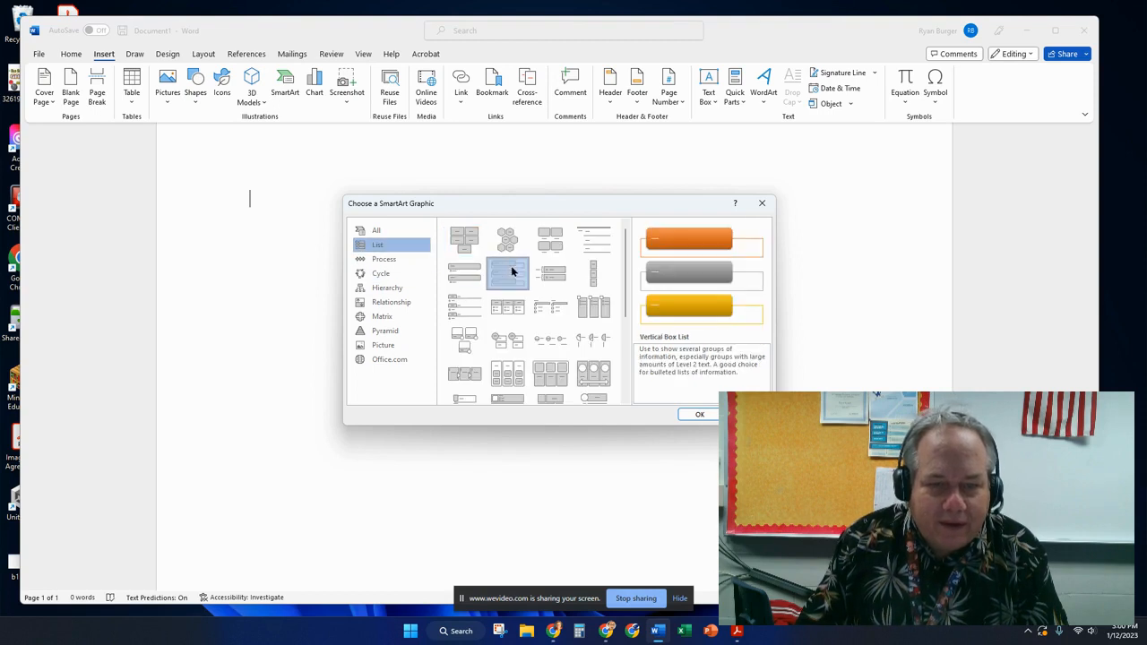
click(365, 233)
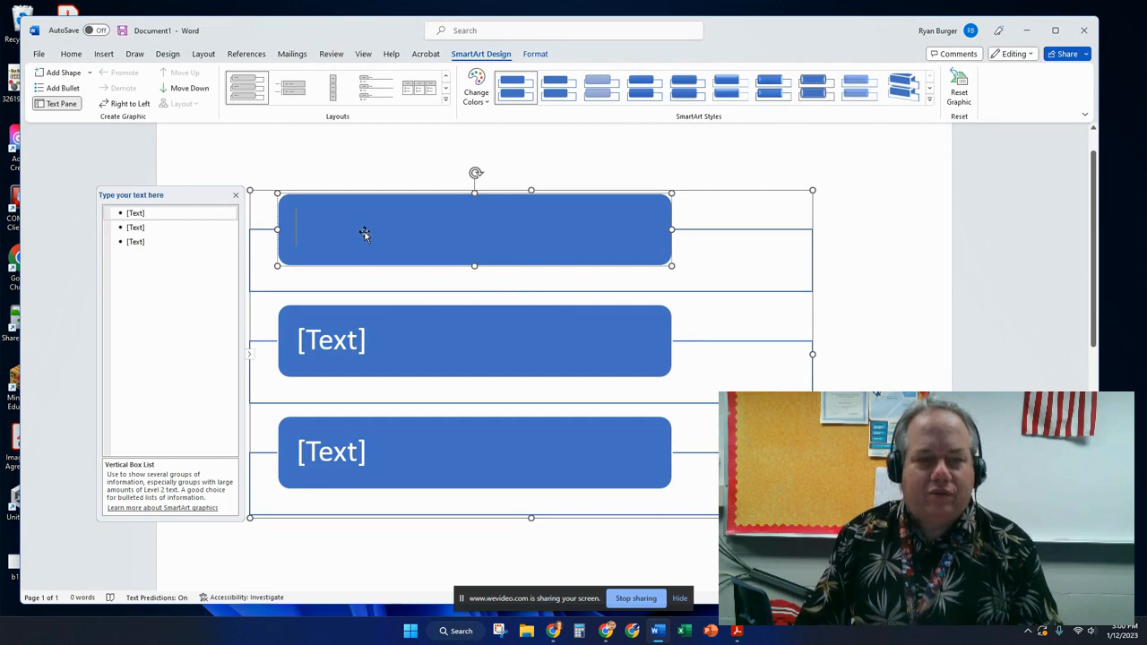
Label the first SmartArt box '9th Grade'.
click(390, 176)
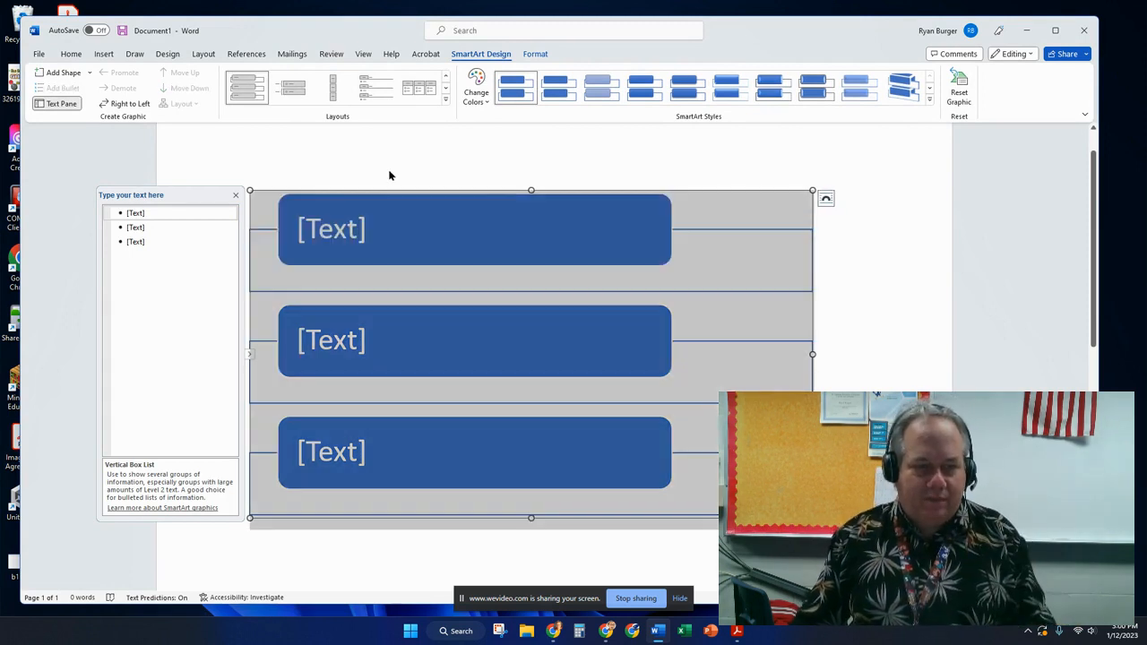
click(359, 230)
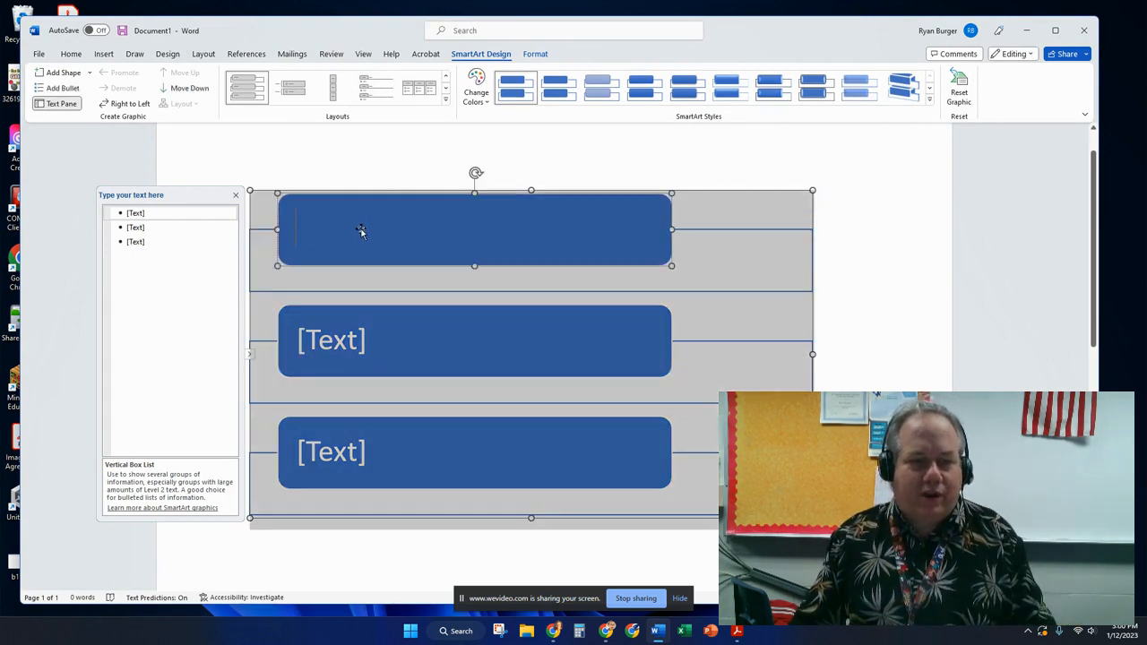
text(Frestman)
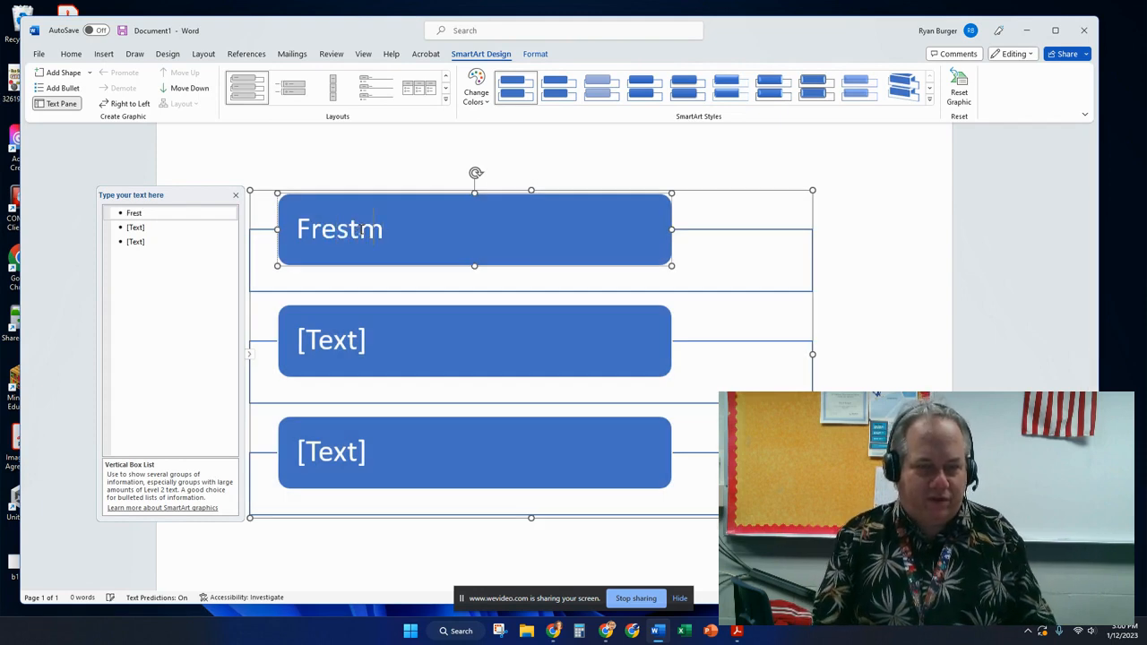
key(BackSpace)
key(BackSpace)
key(BackSpace)
text(hman)
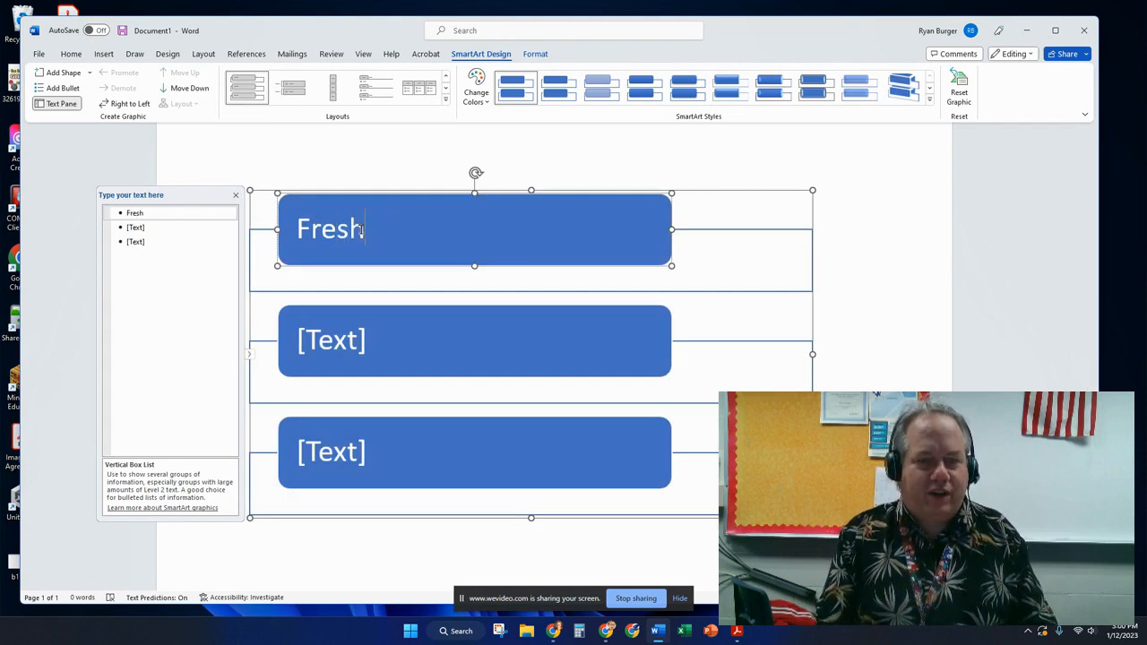
key(BackSpace)
key(BackSpace)
key(BackSpace)
key(BackSpace)
key(BackSpace)
key(BackSpace)
key(BackSpace)
text(9th Grade)
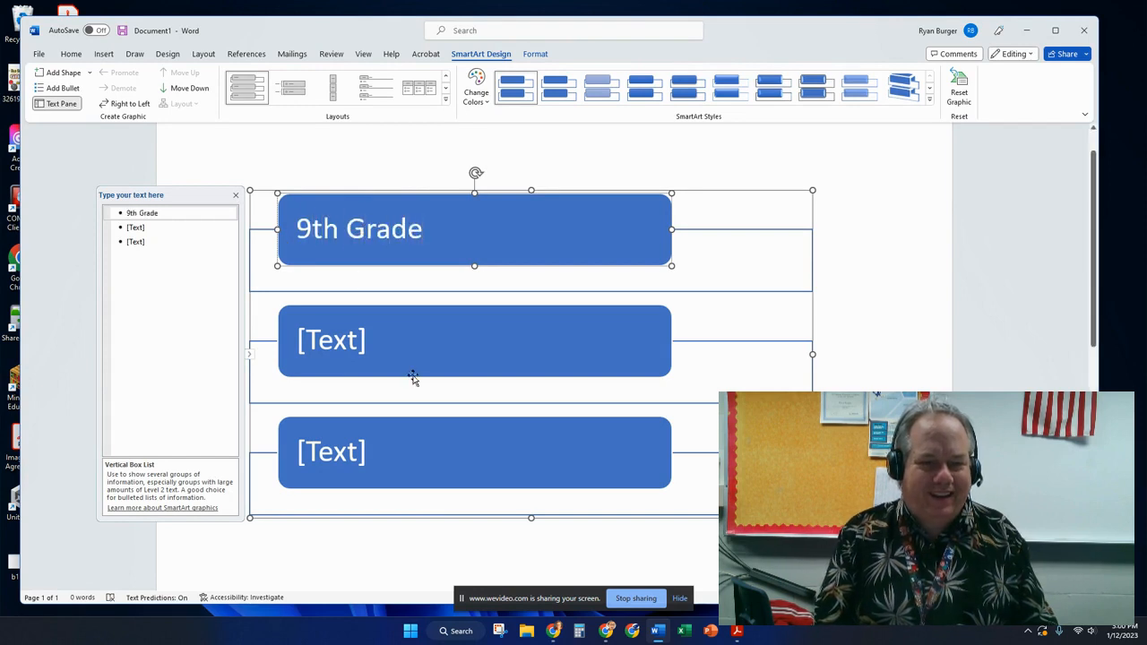
Label the next boxes '10th Grade' and '11th Grade', then add a fourth box reading '12th Grade'.
click(356, 340)
text(10th)
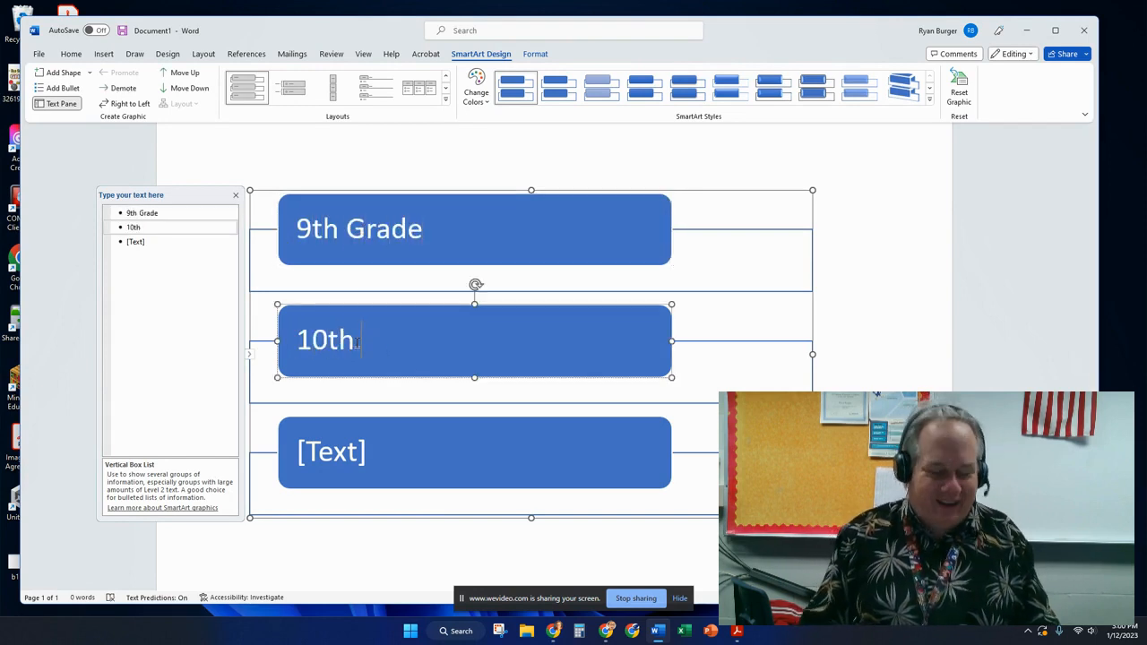
text( Grade)
click(350, 463)
text(11th Grade)
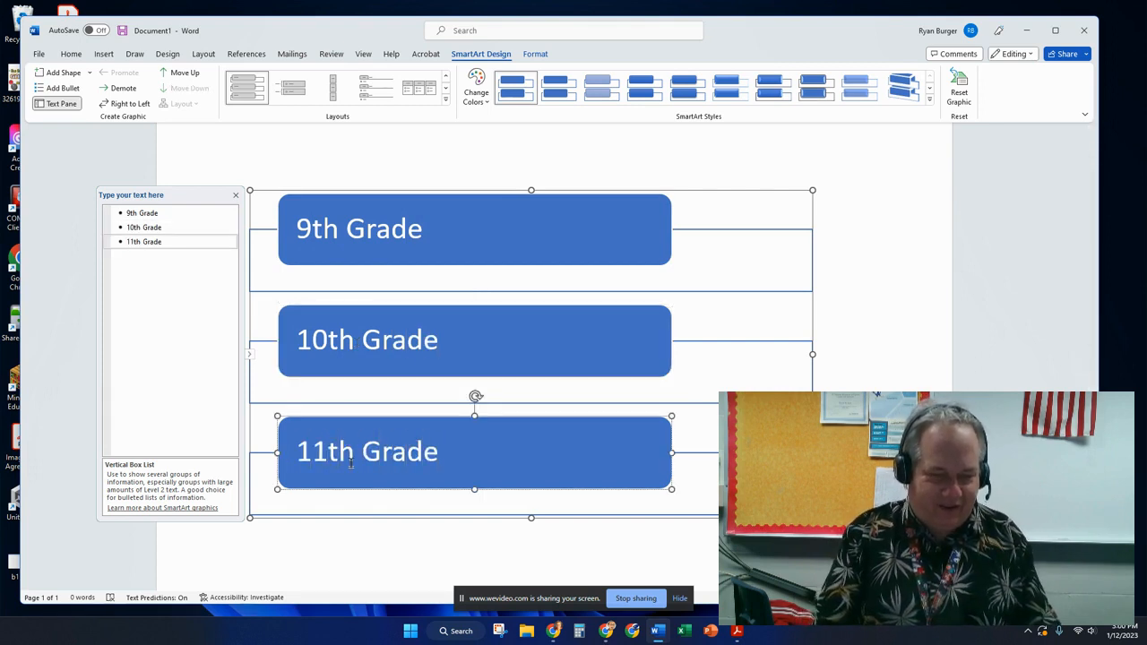
click(64, 77)
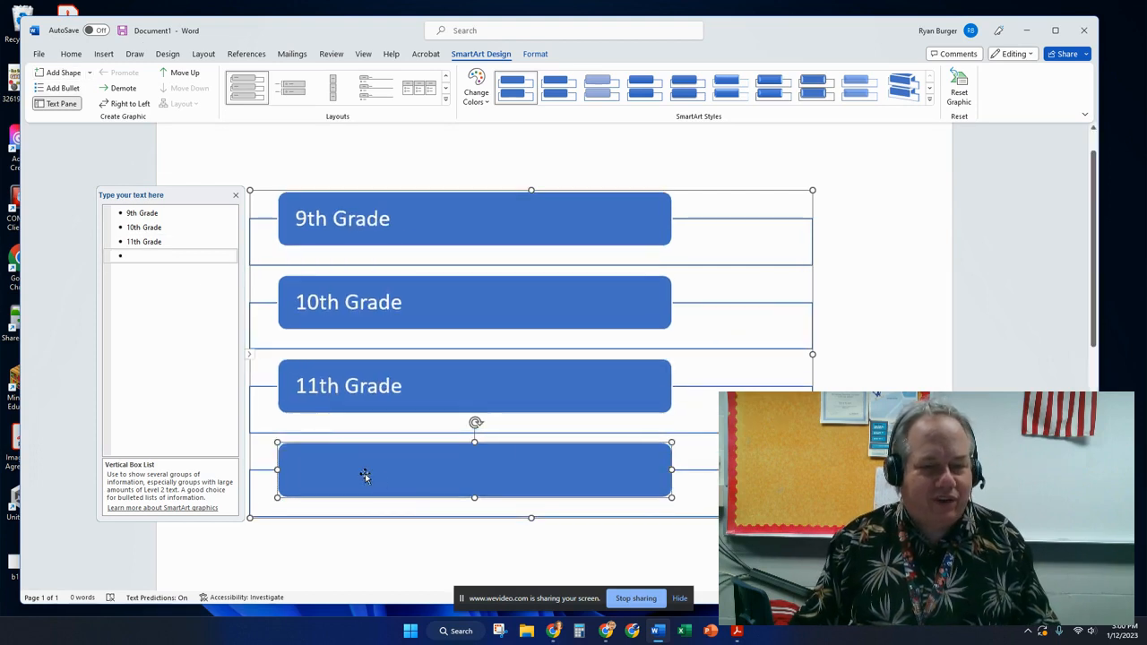
text(12th Grade)
click(405, 226)
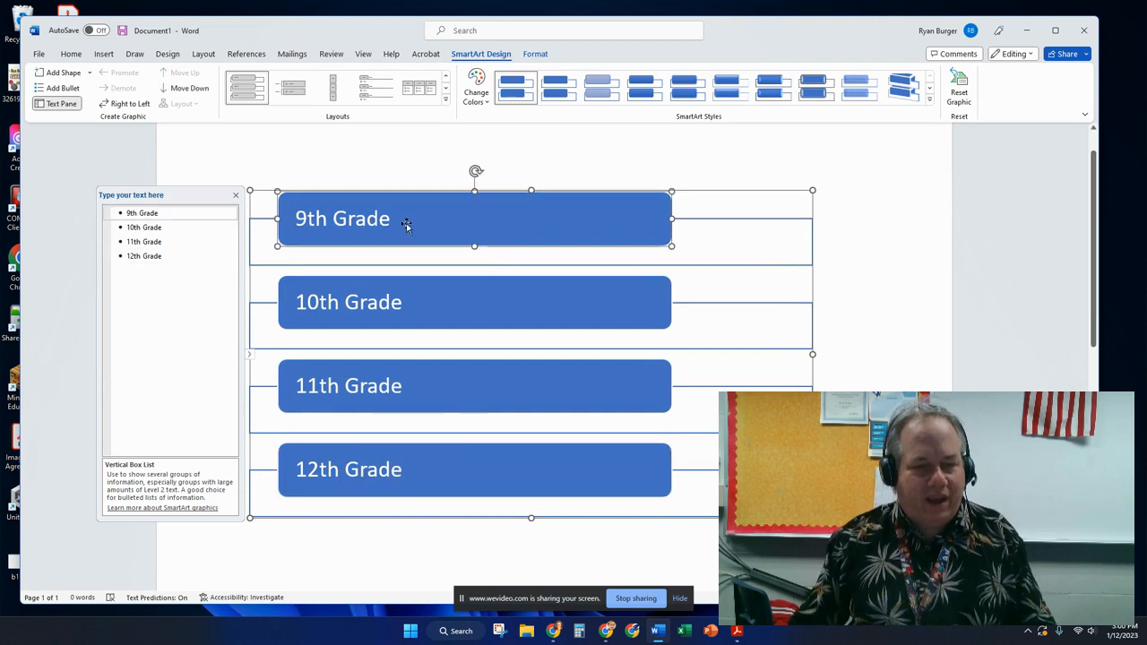
Add a sub-bullet under 9th Grade reading 'Required English Class'.
click(62, 87)
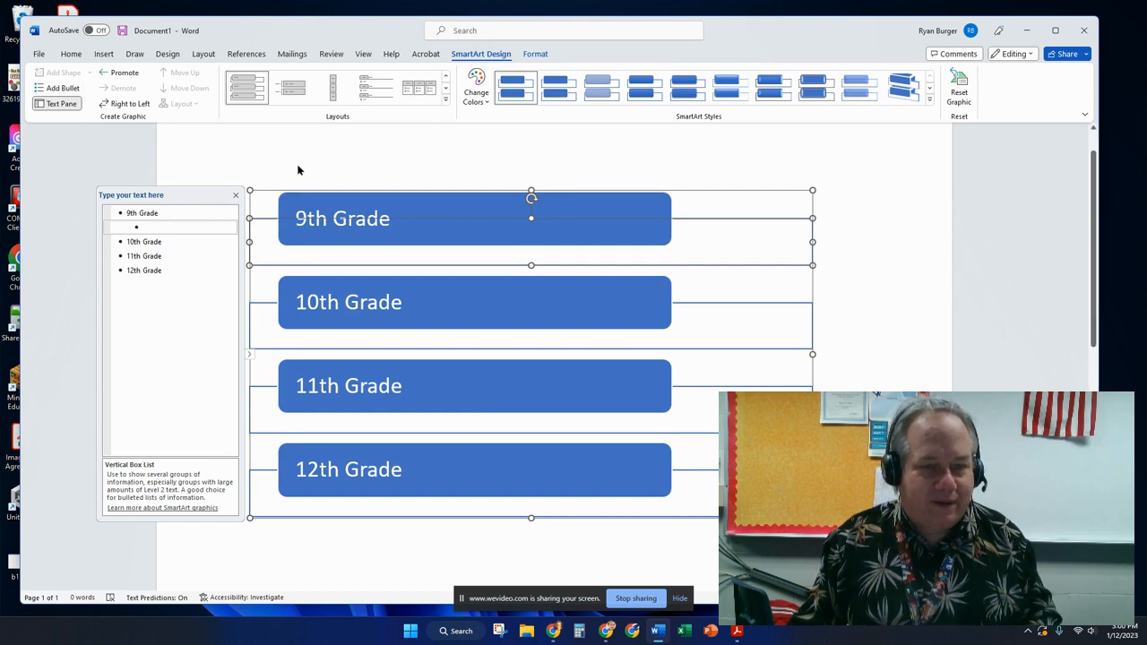
click(110, 73)
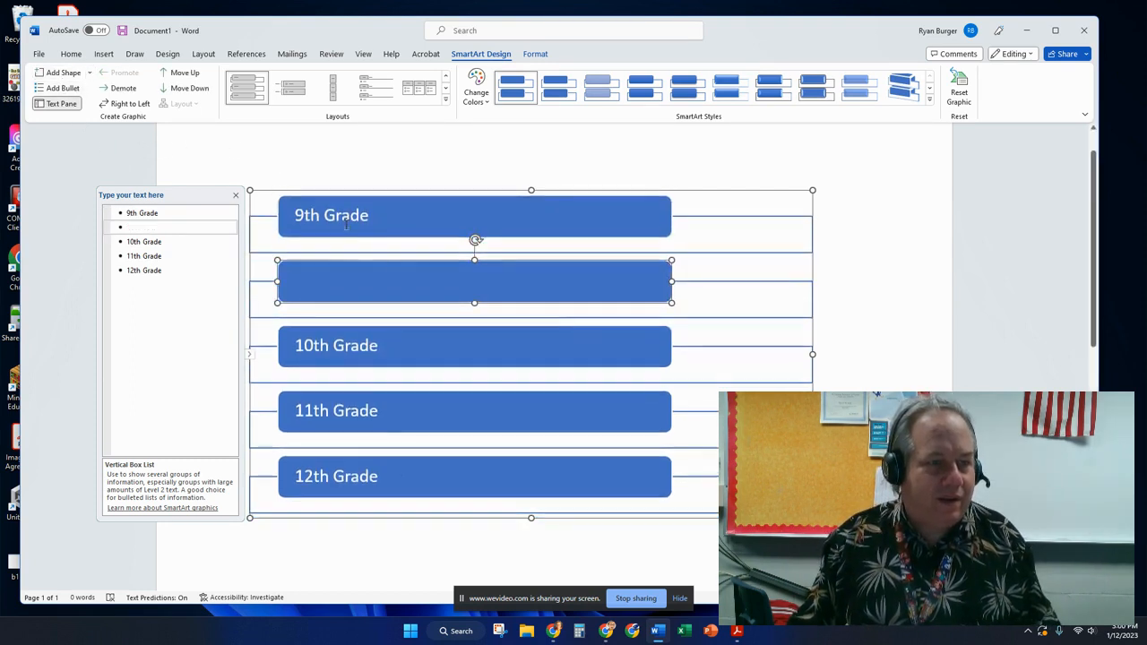
click(122, 89)
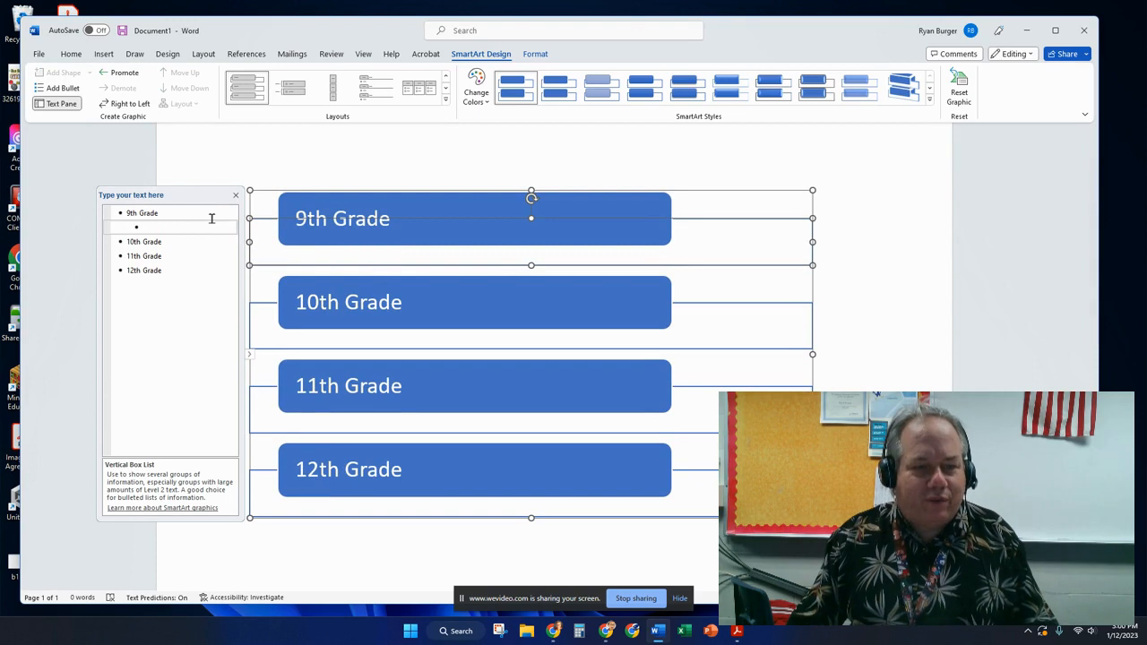
click(185, 226)
text(dtes)
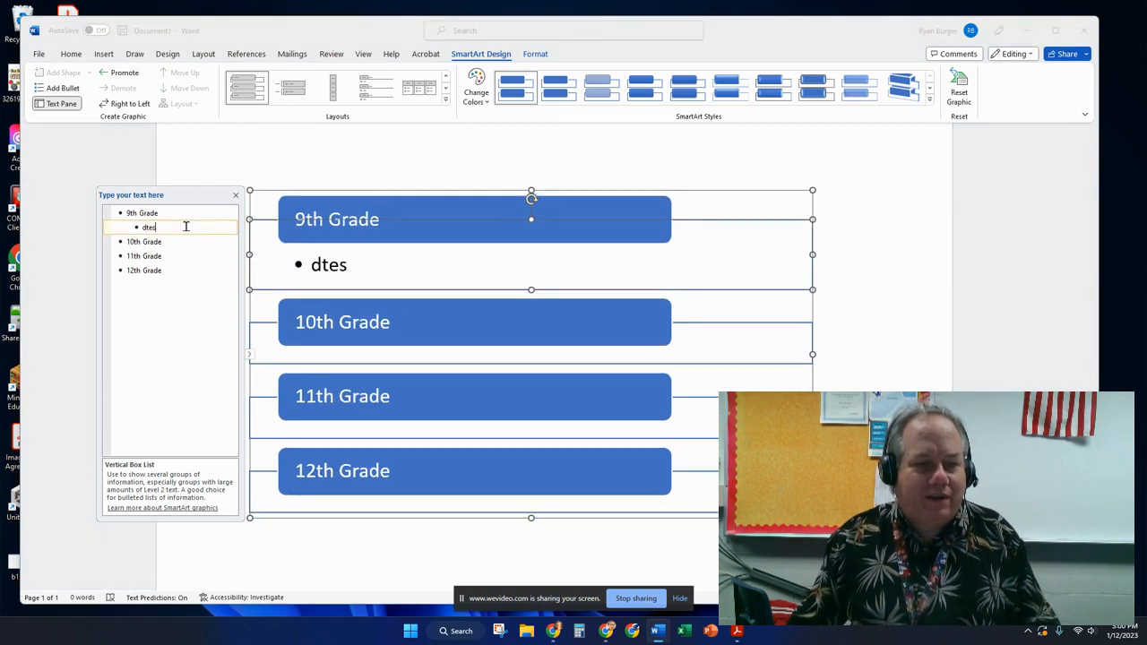
key(BackSpace)
key(BackSpace)
text(R)
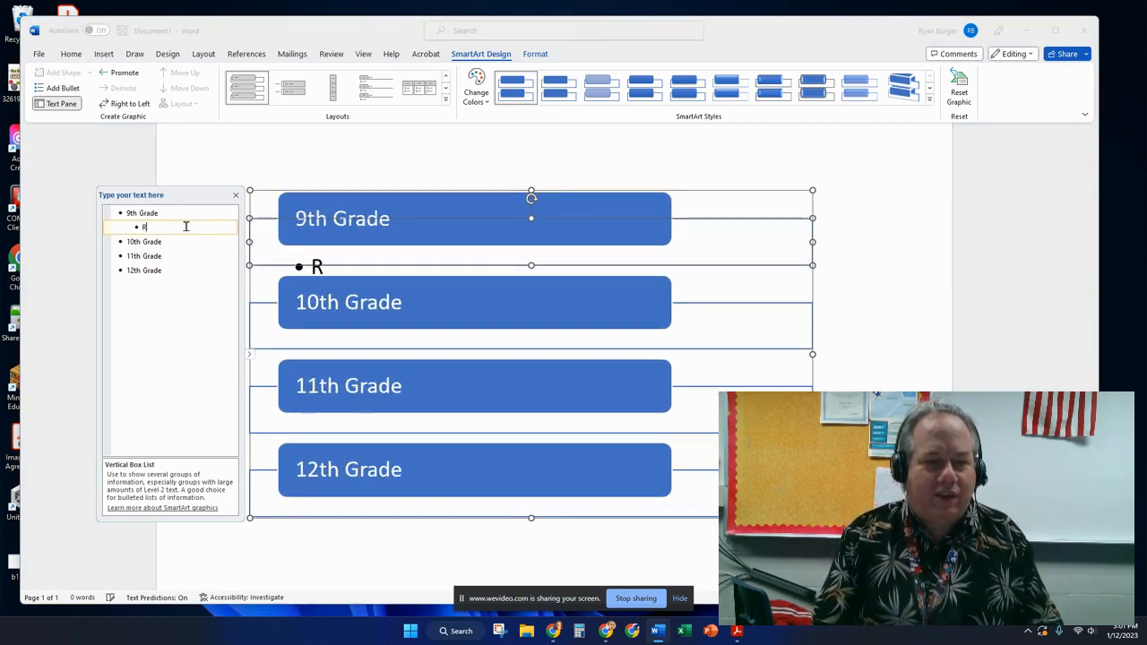
text(equired English)
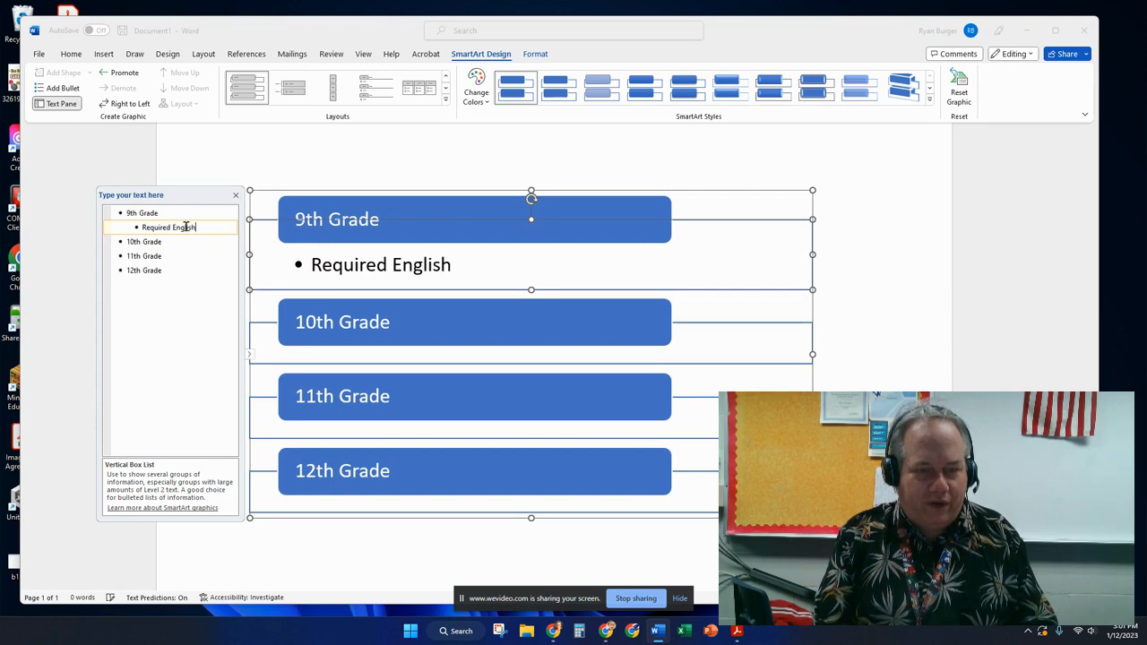
text( Class)
Add the bullets 'Required History Class', 'Required Math Class', 'PE' and '2 Electives' below it.
key(Return)
text(Requ)
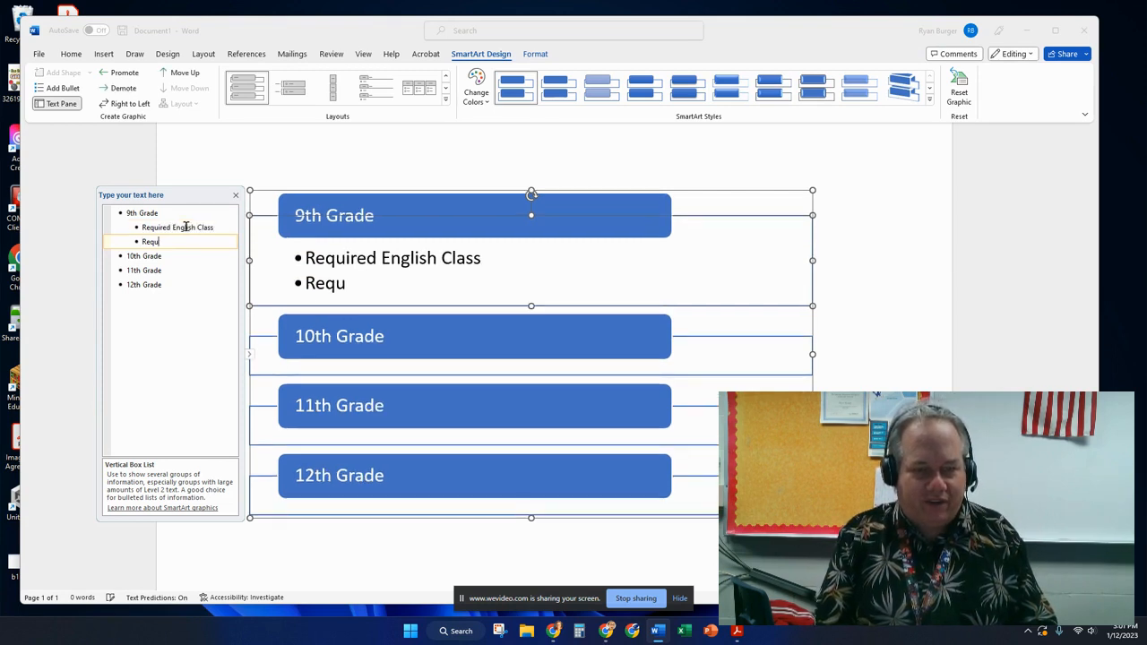
text(ired History Class)
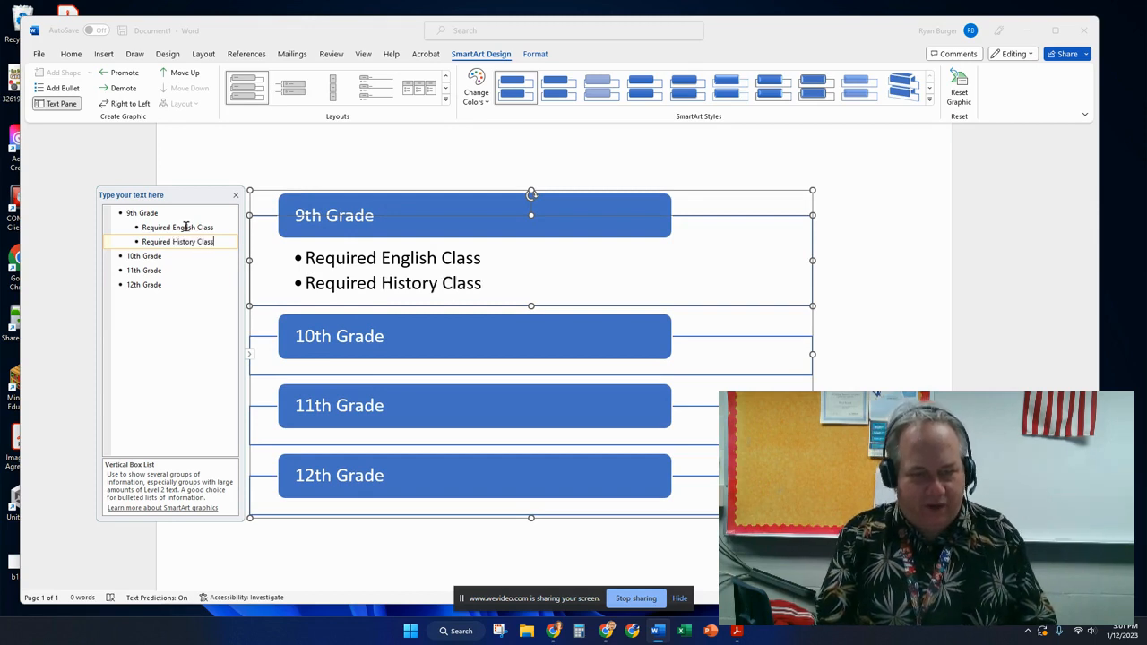
key(Return)
text(Required Math Class)
key(Return)
text(PO)
key(BackSpace)
text(E)
key(Return)
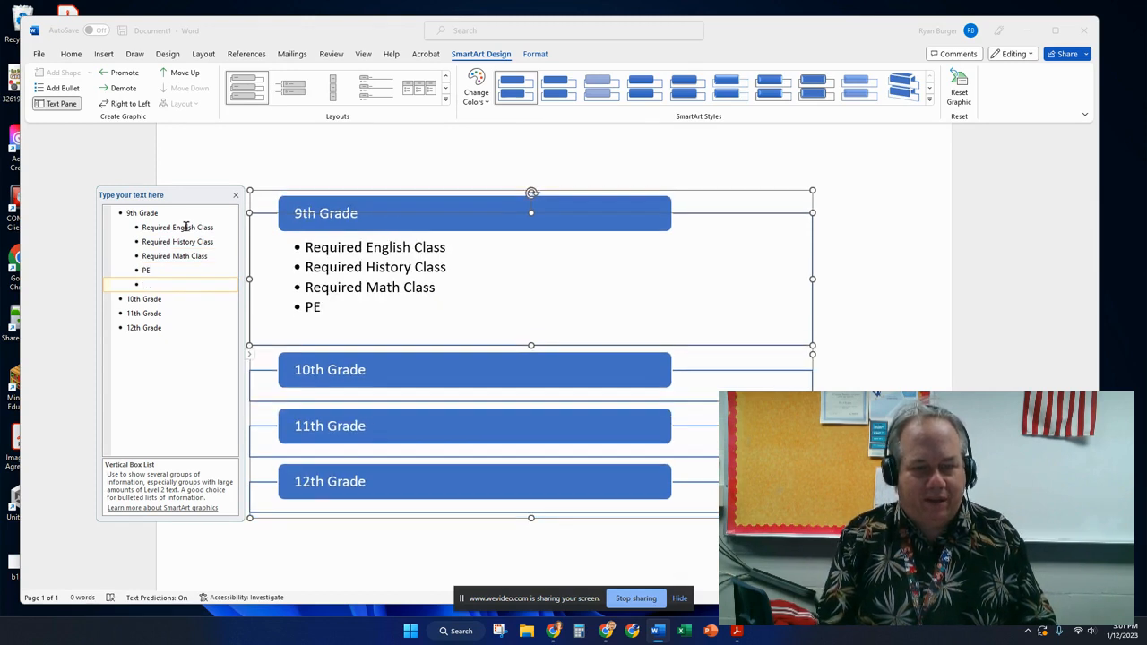
text(2 Electives)
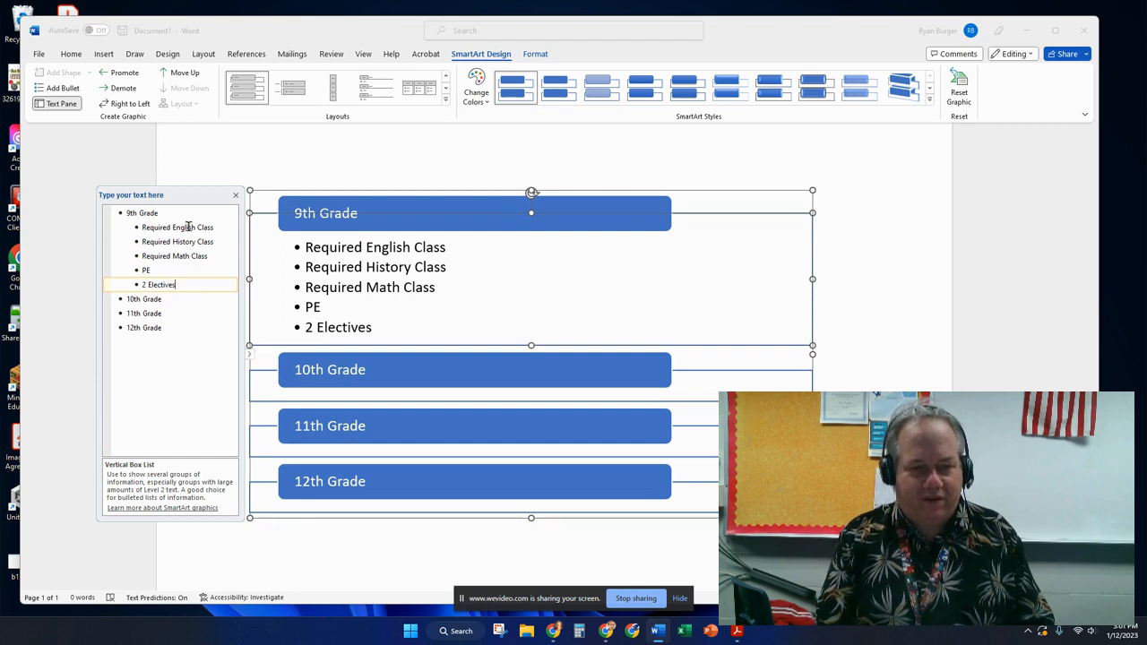
Apply a 3-D SmartArt style to the grade list and close the Text Pane.
click(929, 99)
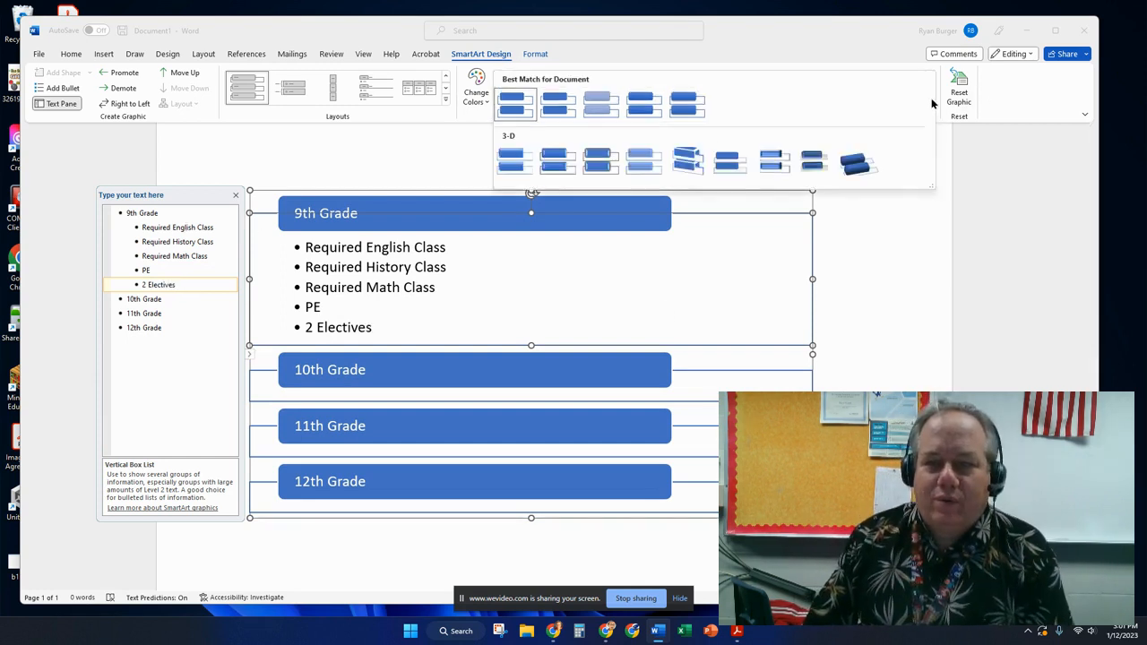
click(858, 169)
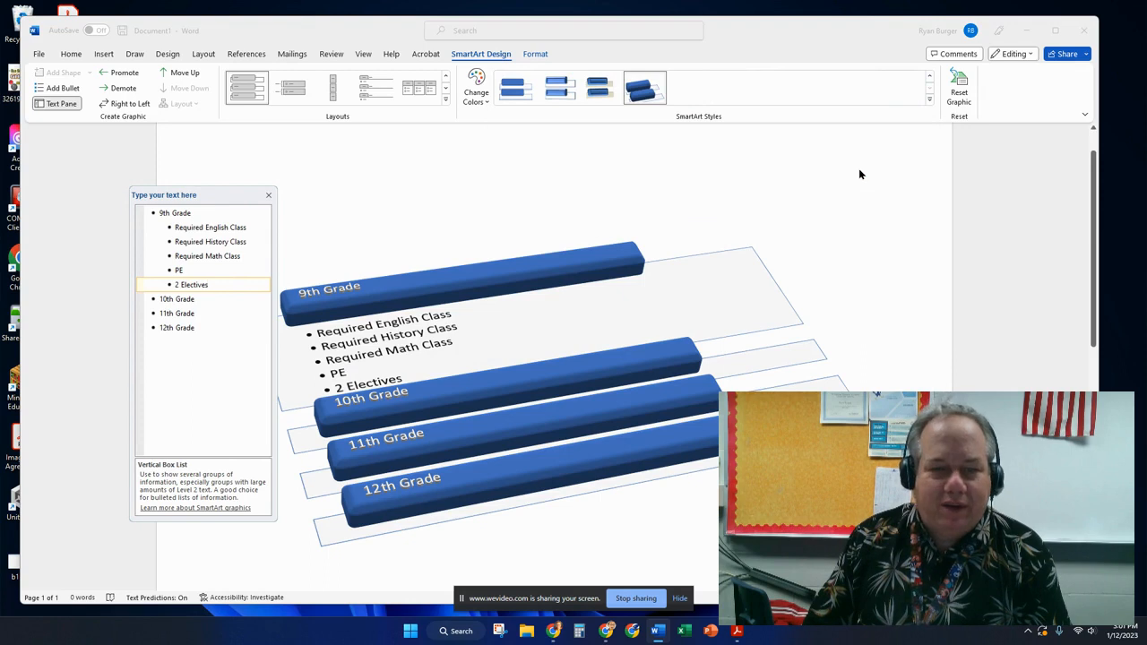
click(268, 195)
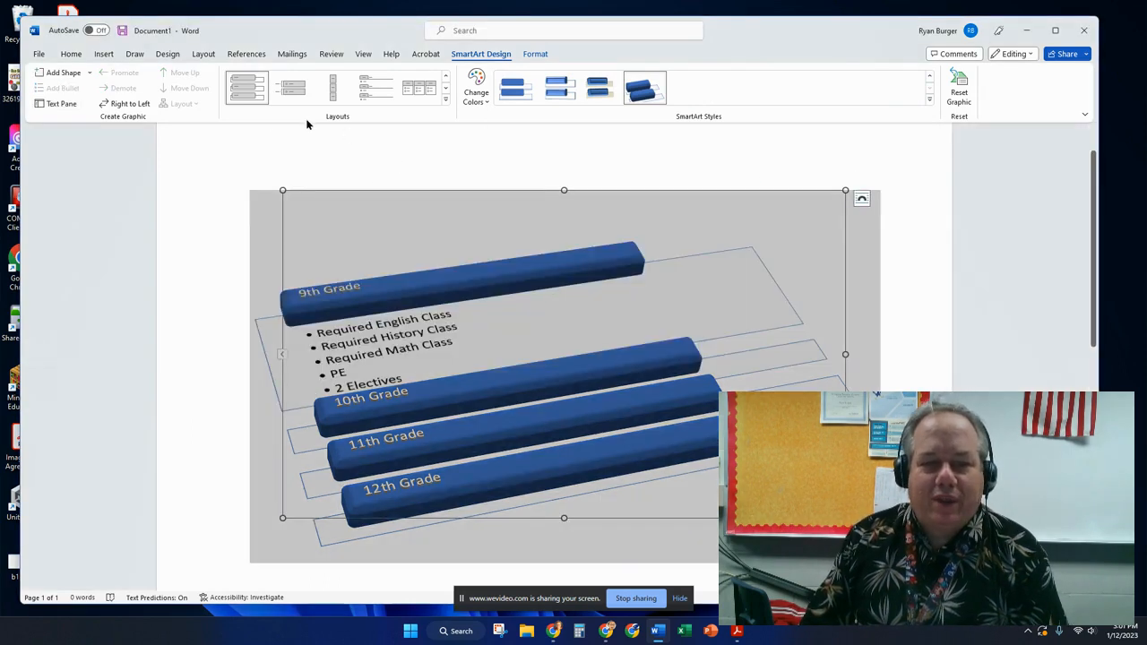
click(109, 54)
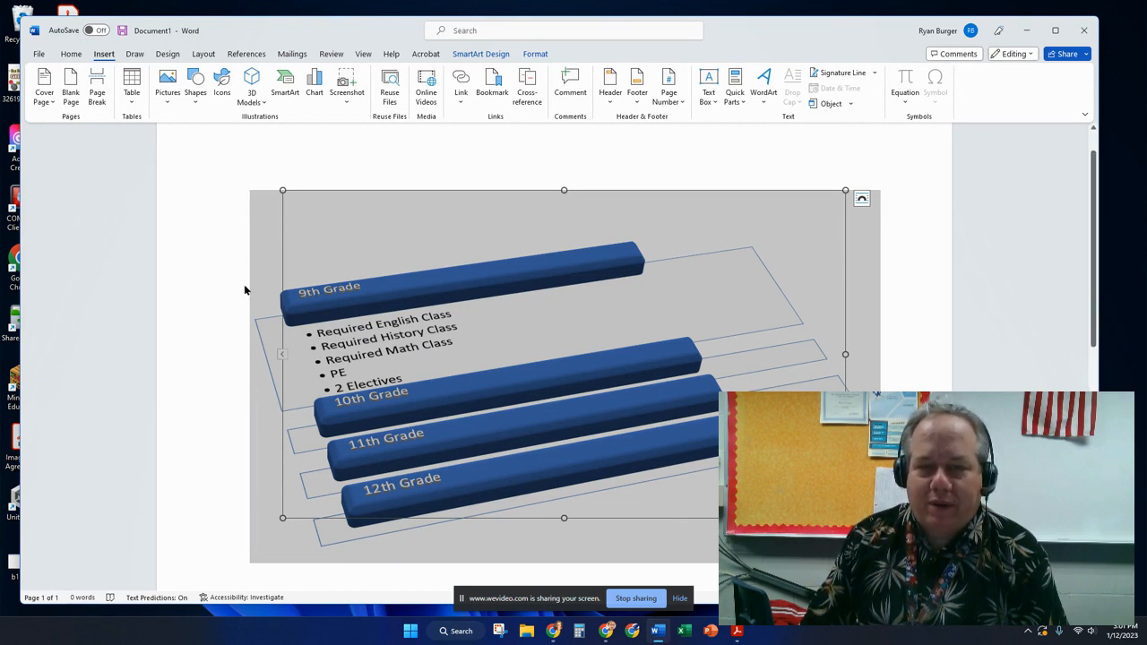
double_click(335, 249)
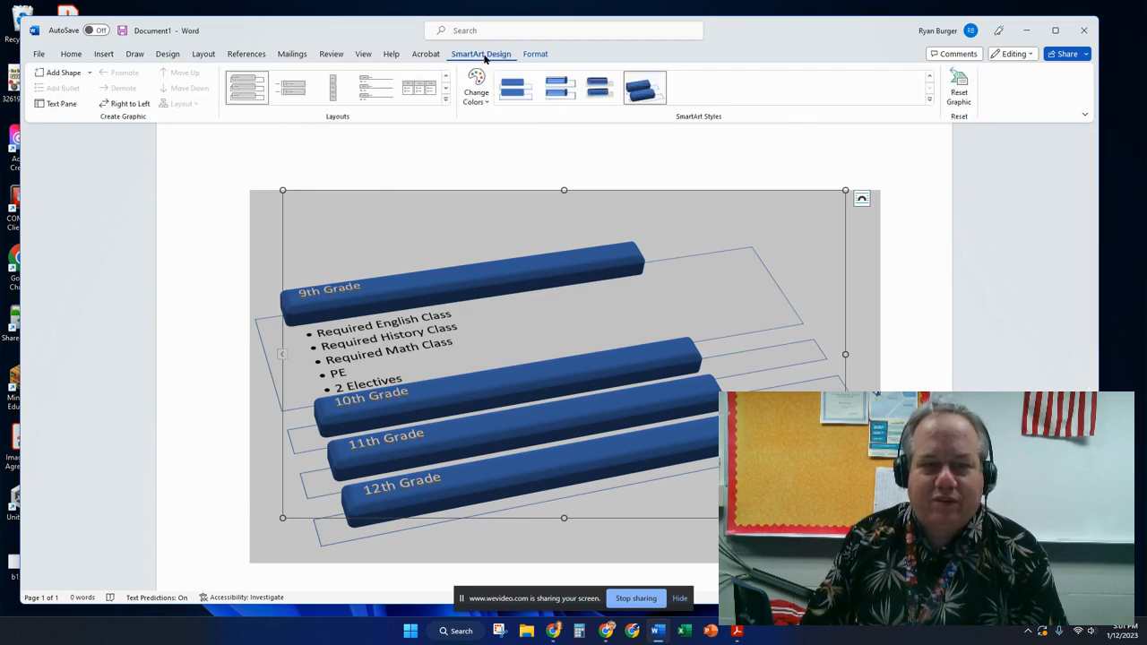